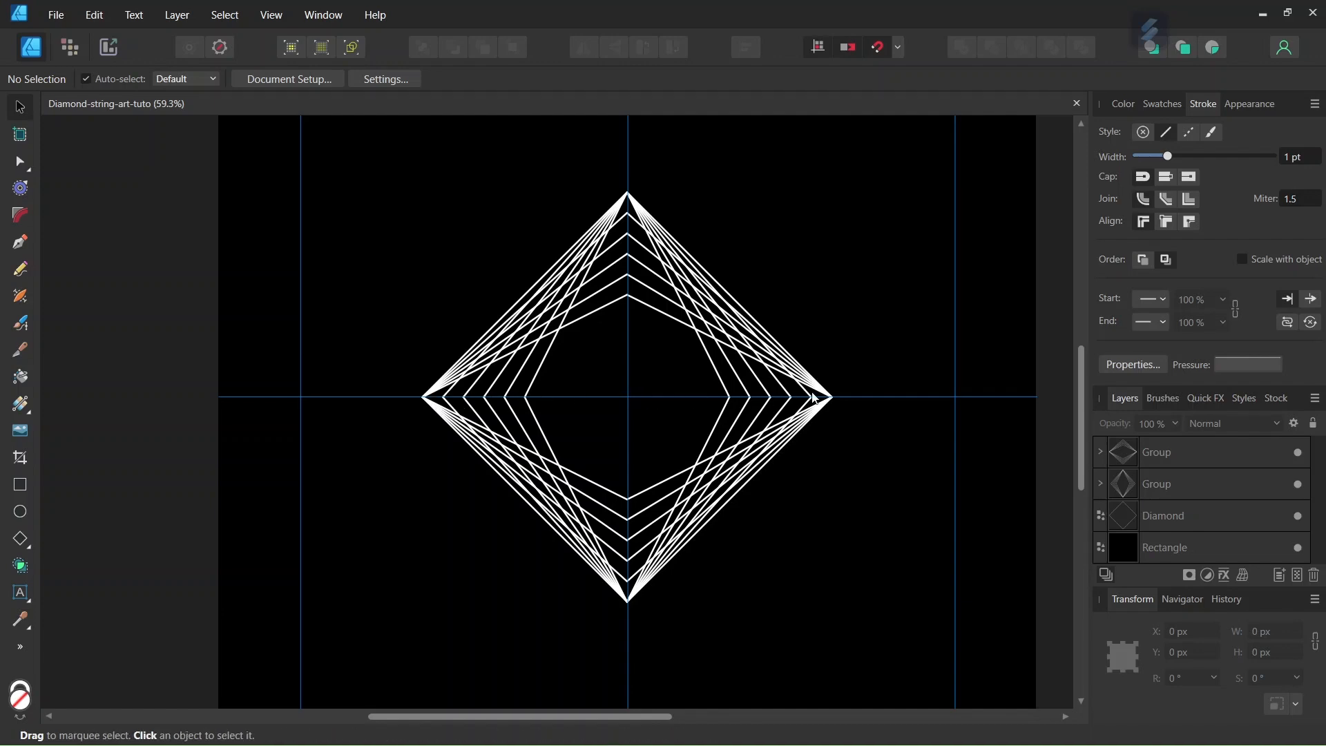
Create a new document in pixel units with a page width of 2000 px and a page height of 2000 px
scroll(635, 396, up, 3)
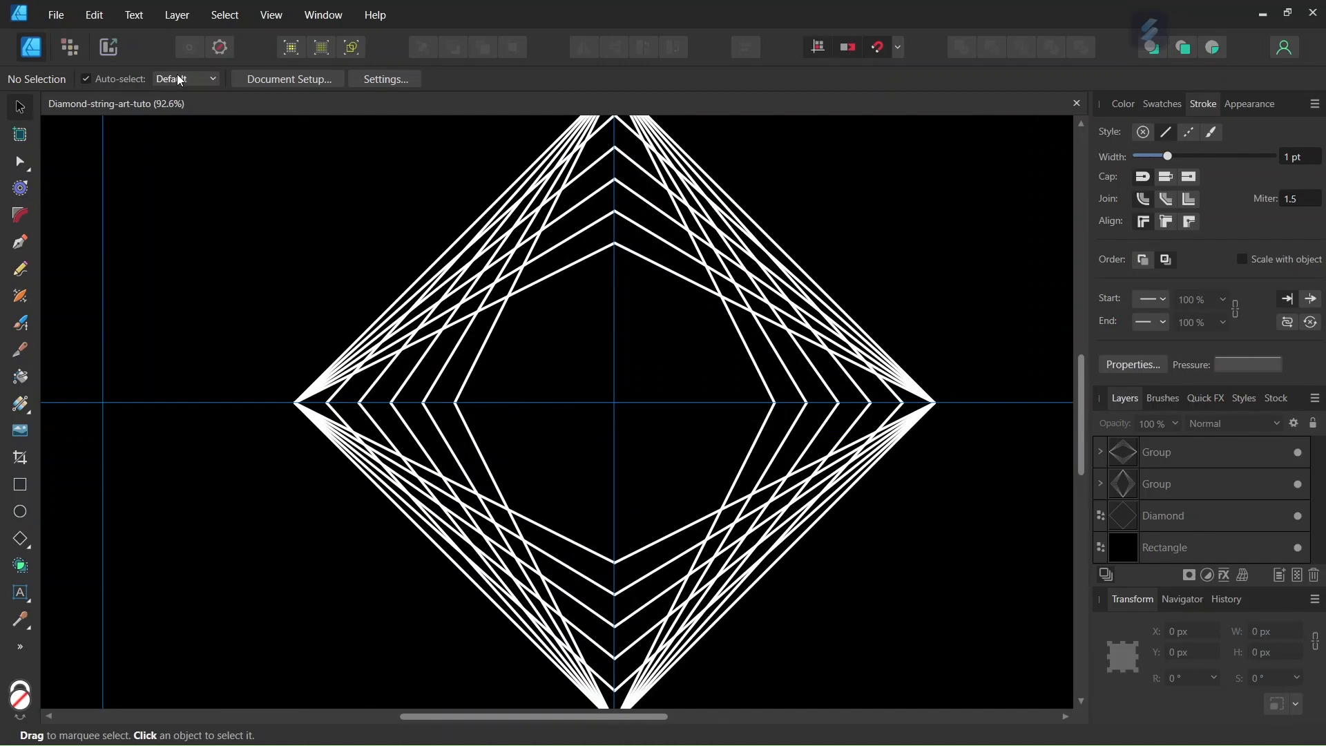
click(55, 14)
click(75, 52)
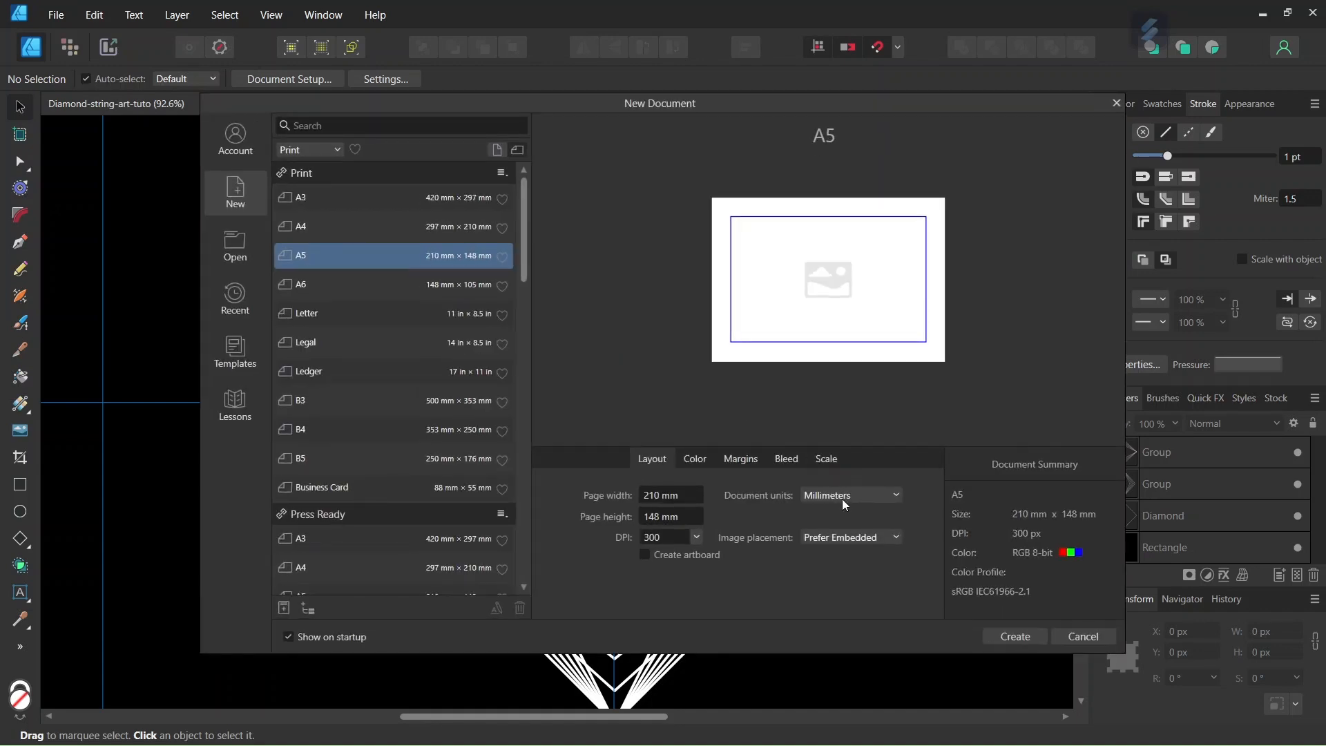
click(842, 499)
click(830, 512)
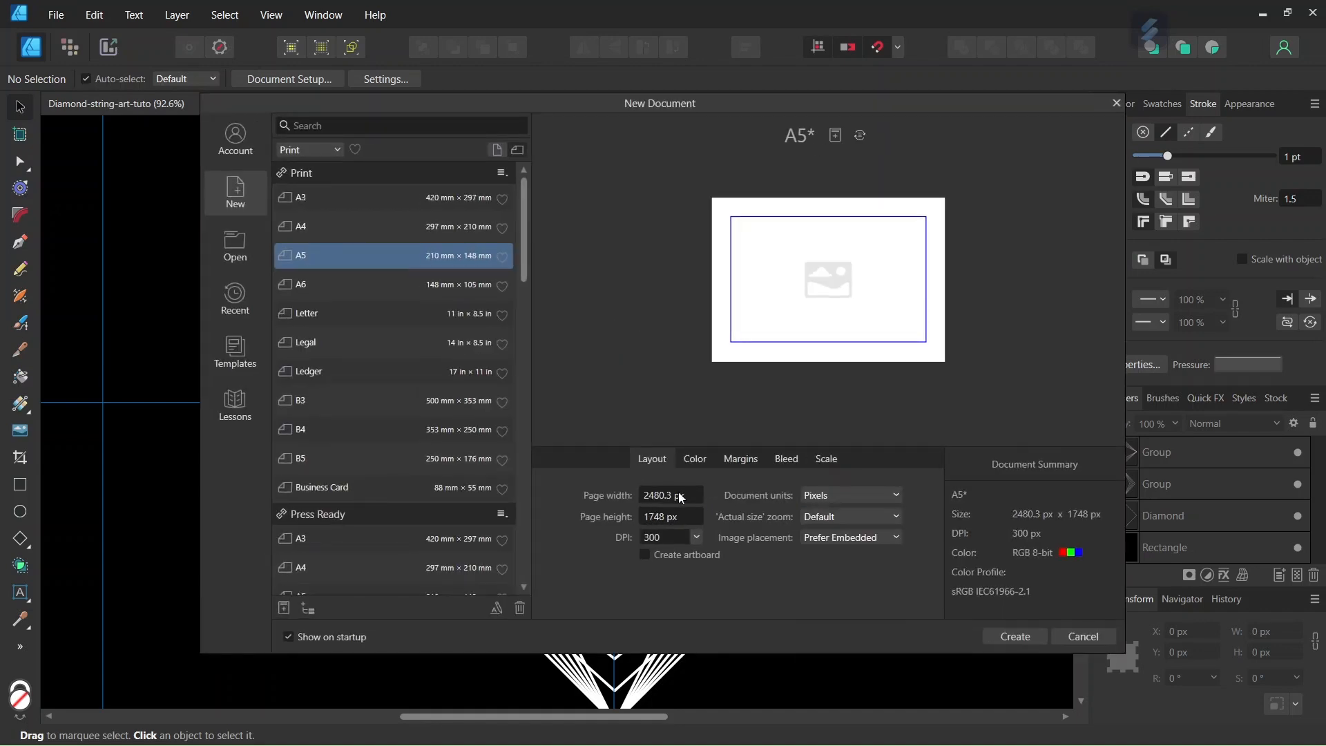
click(673, 495)
text(2)
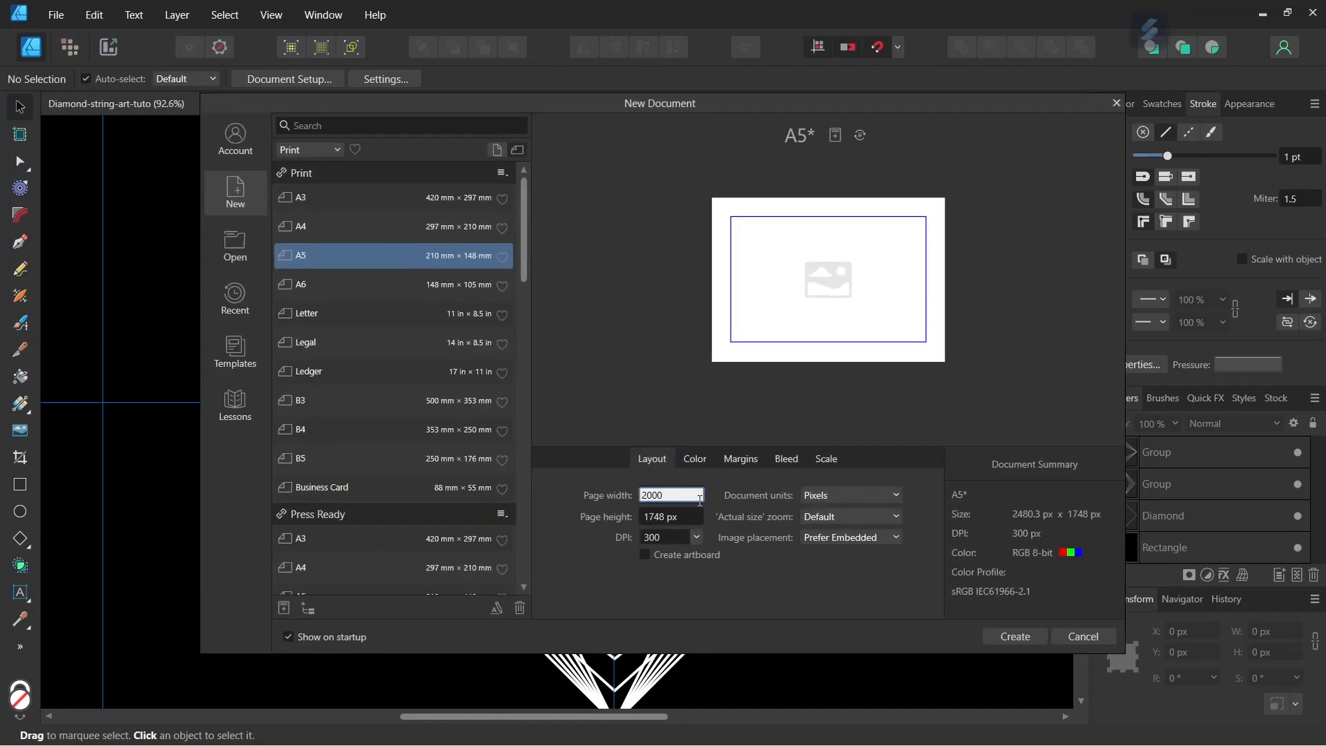
text(000)
key(Return)
click(673, 511)
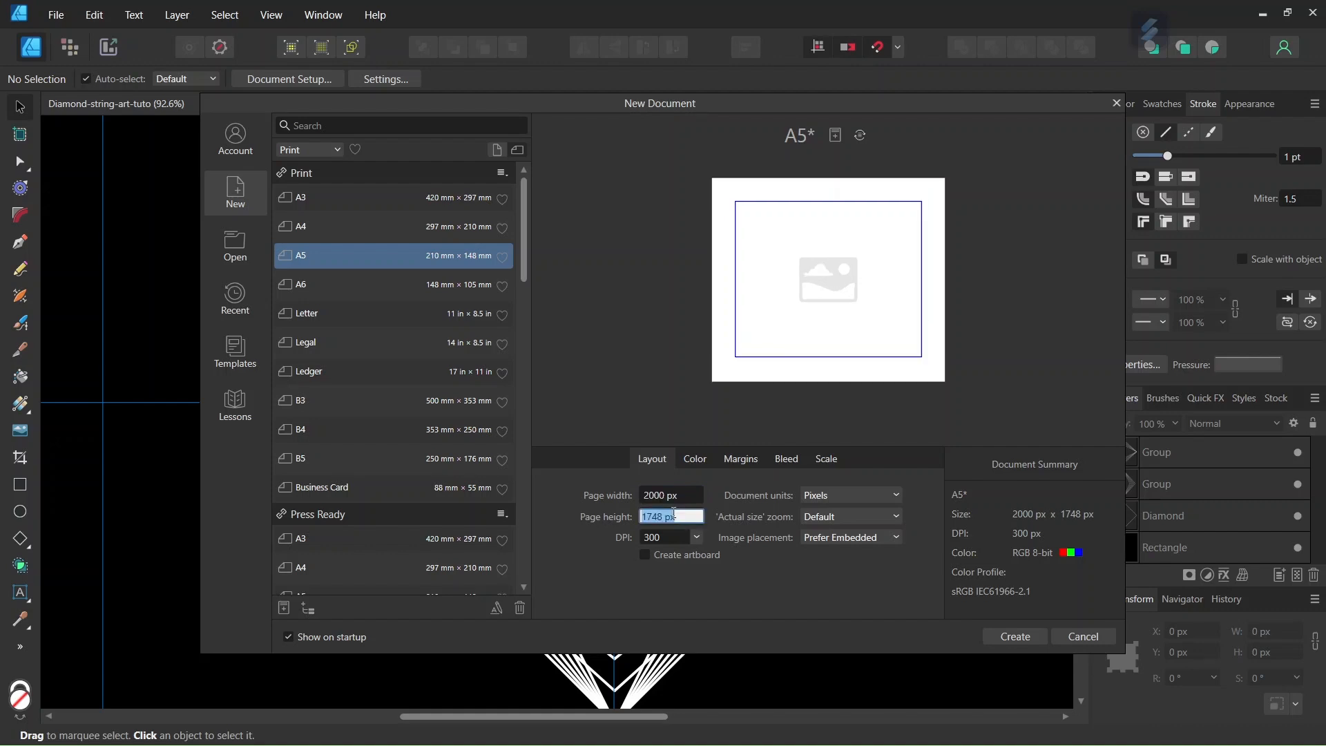
text(2000)
click(1009, 639)
Check the snapping options and add one horizontal and one vertical guide crossing at the page centre, 1000 px
click(899, 47)
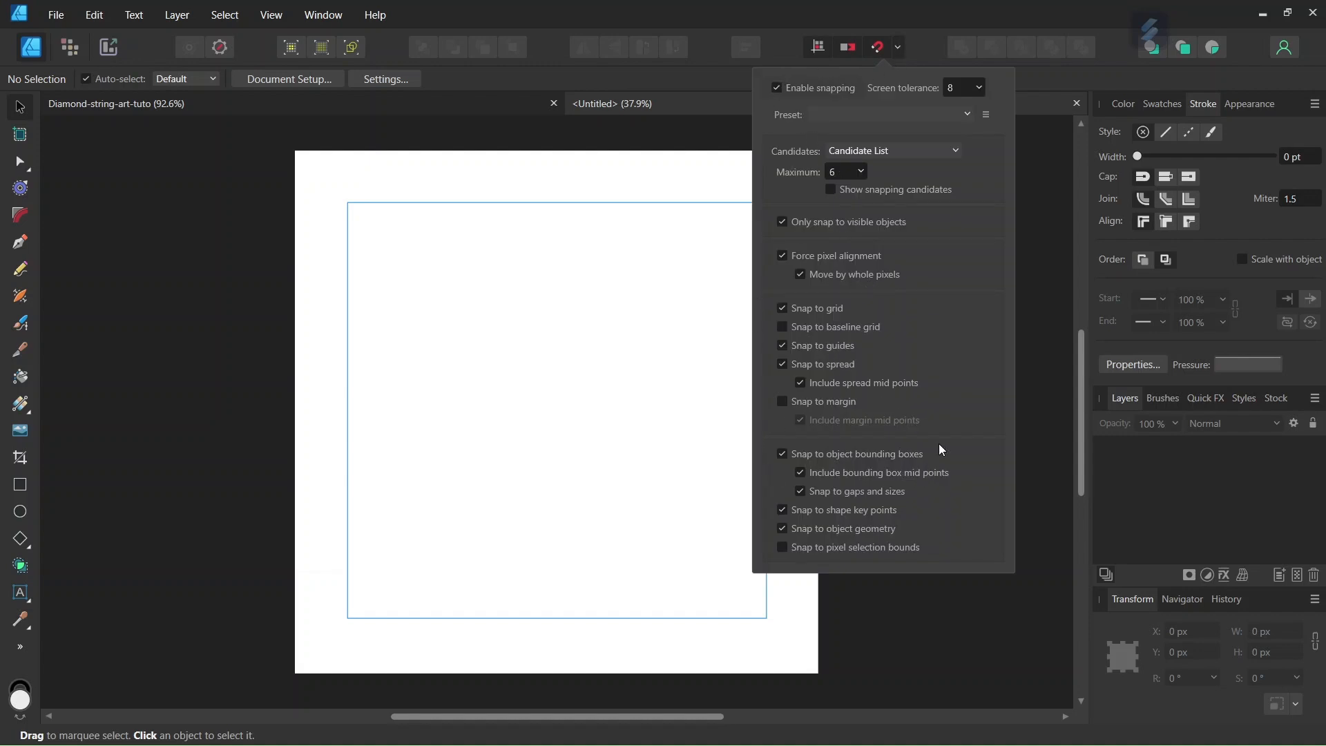
click(582, 436)
click(269, 15)
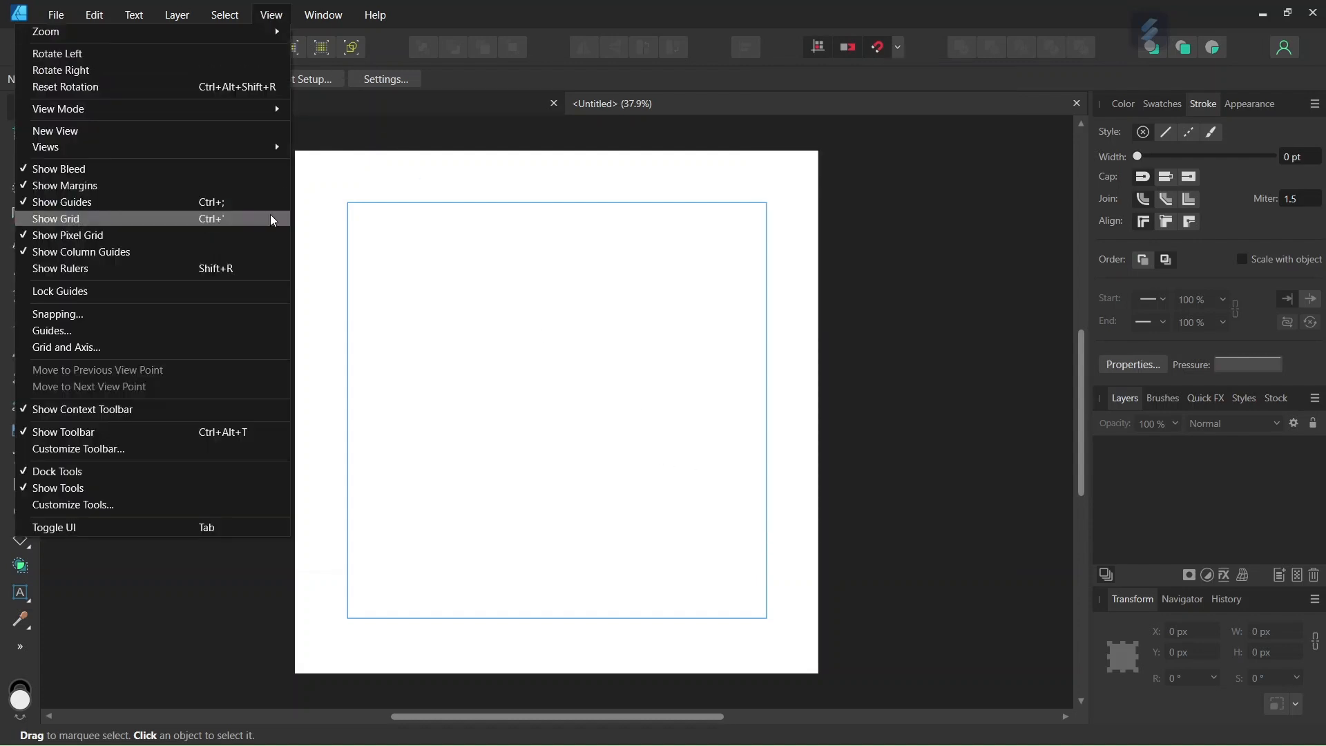
click(243, 331)
click(359, 457)
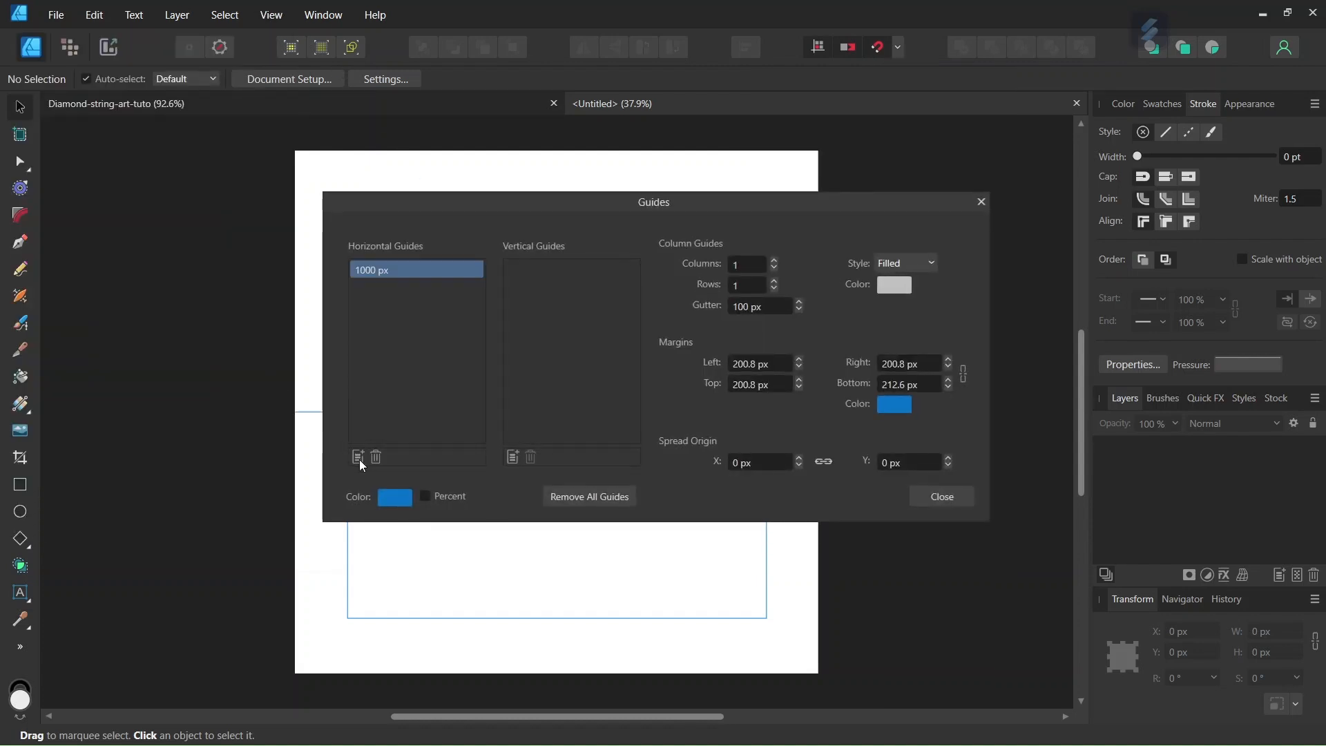
click(512, 457)
click(928, 497)
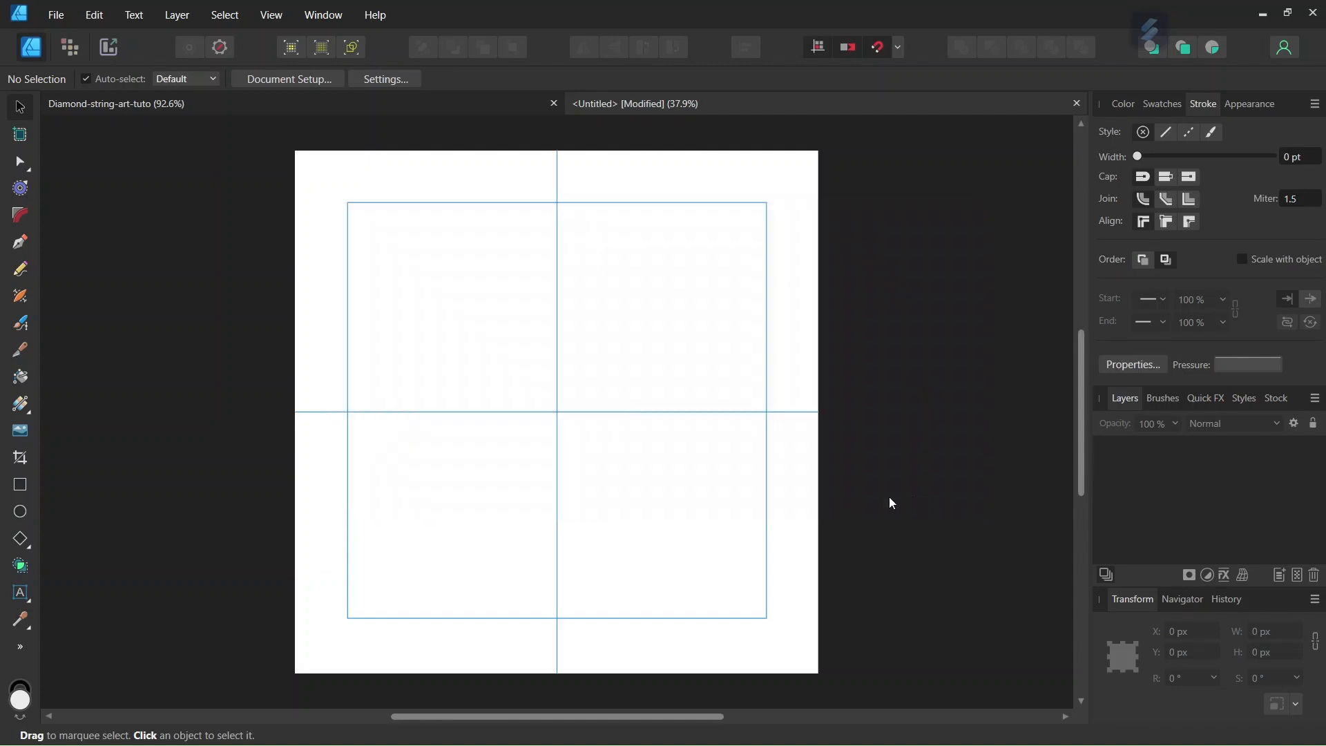
Draw a rectangle with black fill and no stroke covering the whole page as the background
click(20, 489)
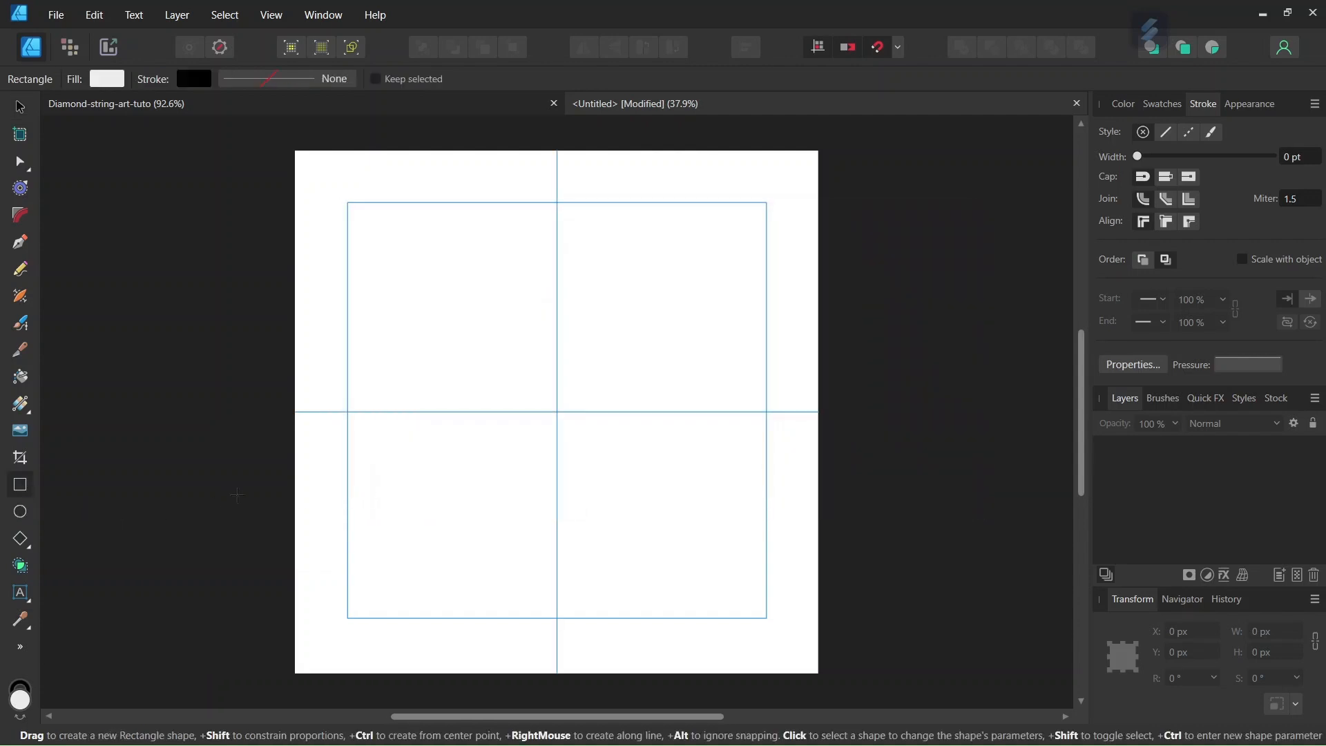
click(107, 79)
drag(107, 206, 278, 281)
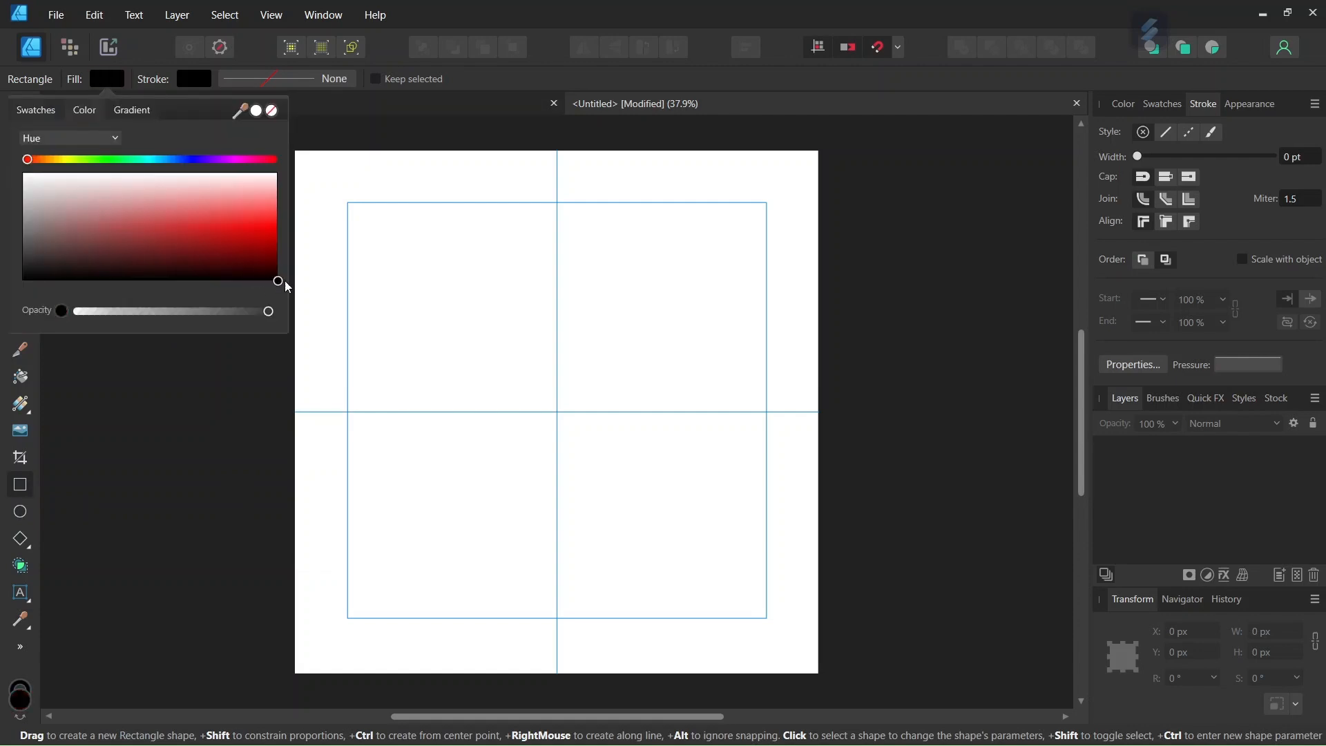
click(194, 79)
click(321, 117)
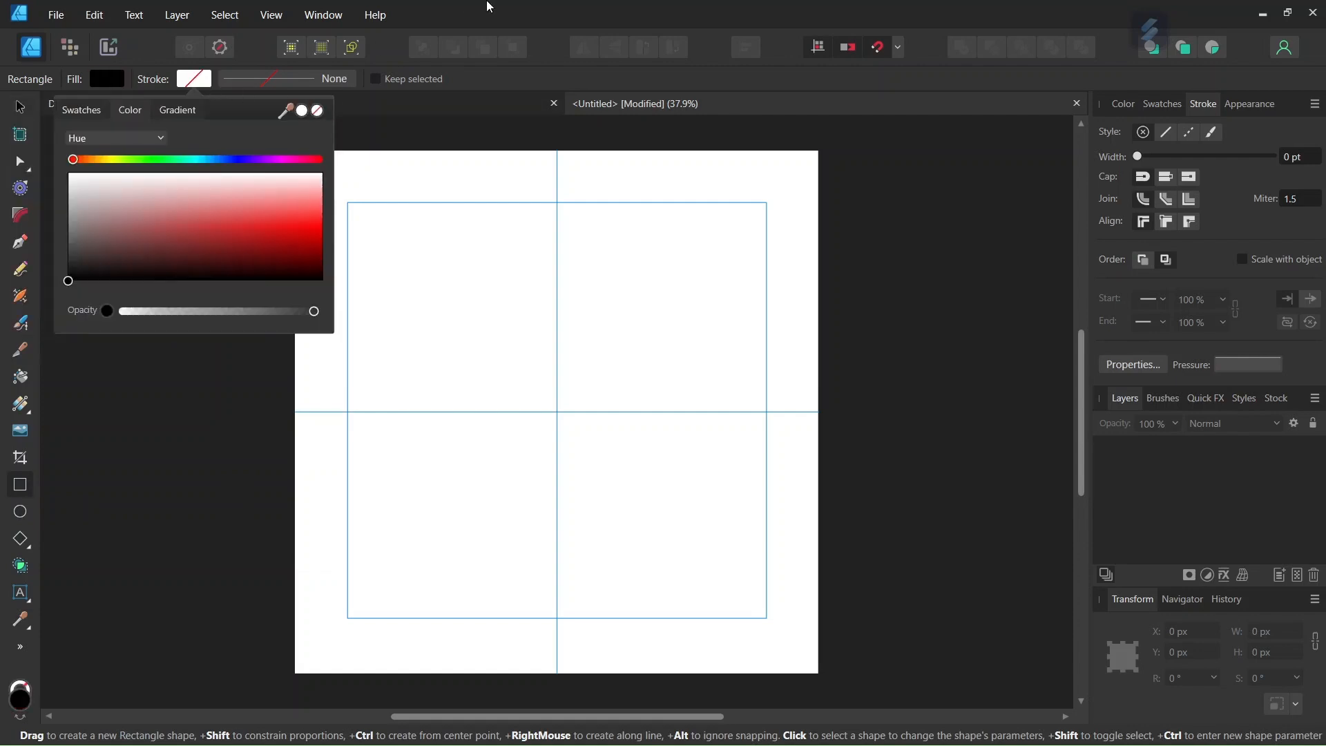
drag(295, 150, 818, 673)
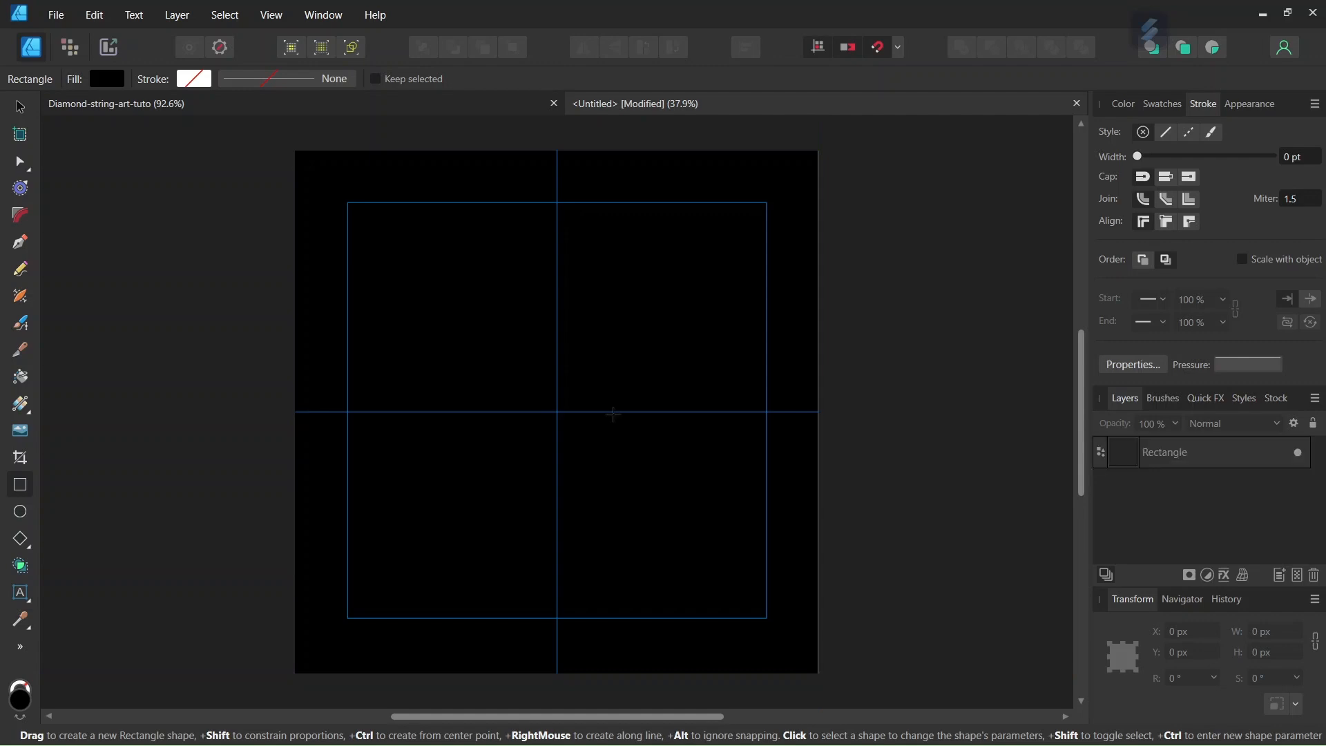
Turn on the grid display and keep the grid lines white so they show against the black background
click(276, 25)
click(62, 348)
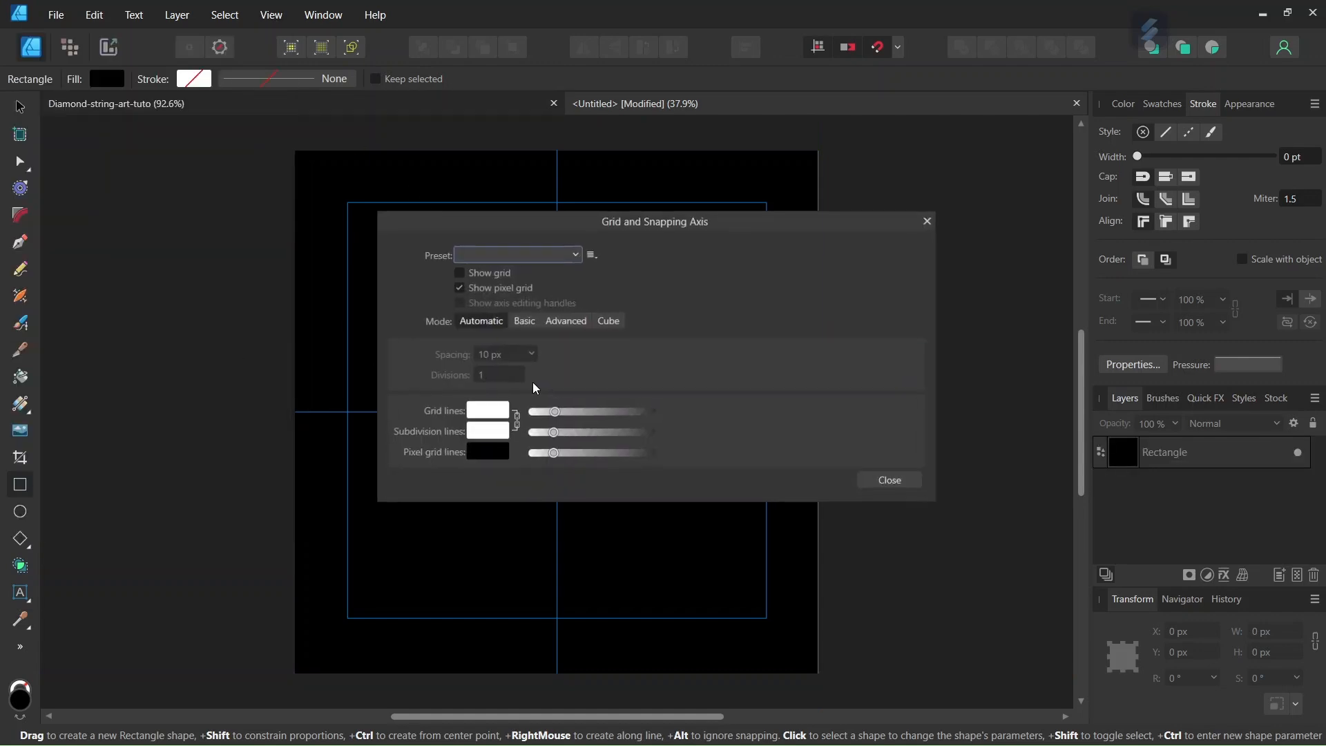
click(487, 273)
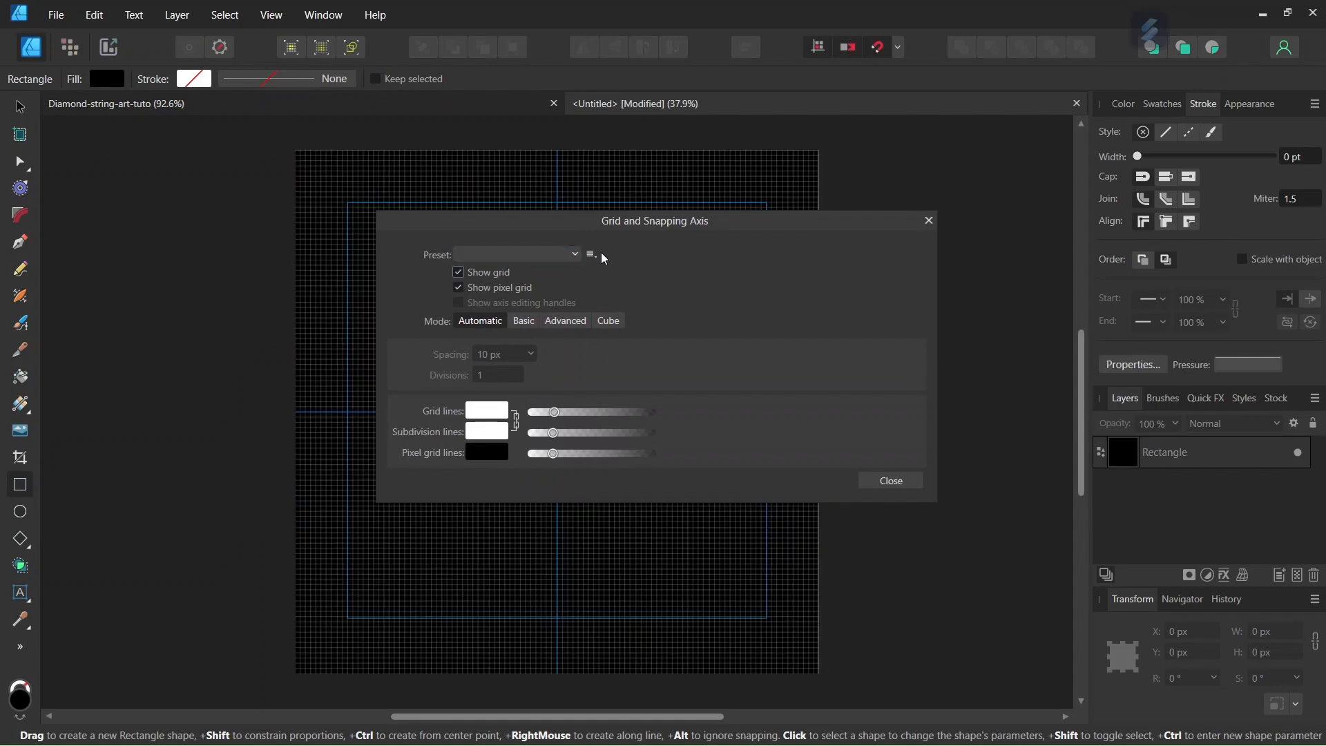
drag(613, 228, 851, 172)
click(726, 358)
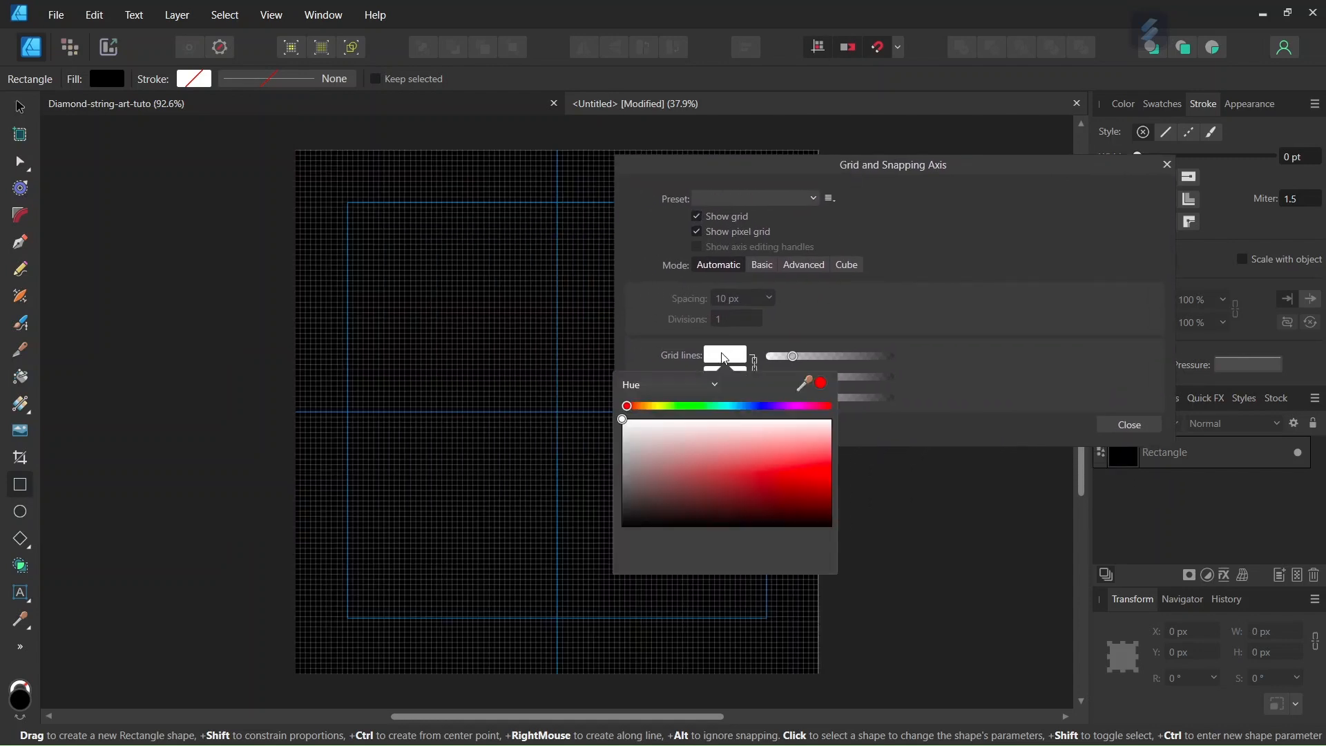
drag(714, 426, 623, 423)
Switch the grid to Basic mode with 50 px spacing and close the grid settings
click(761, 268)
click(760, 267)
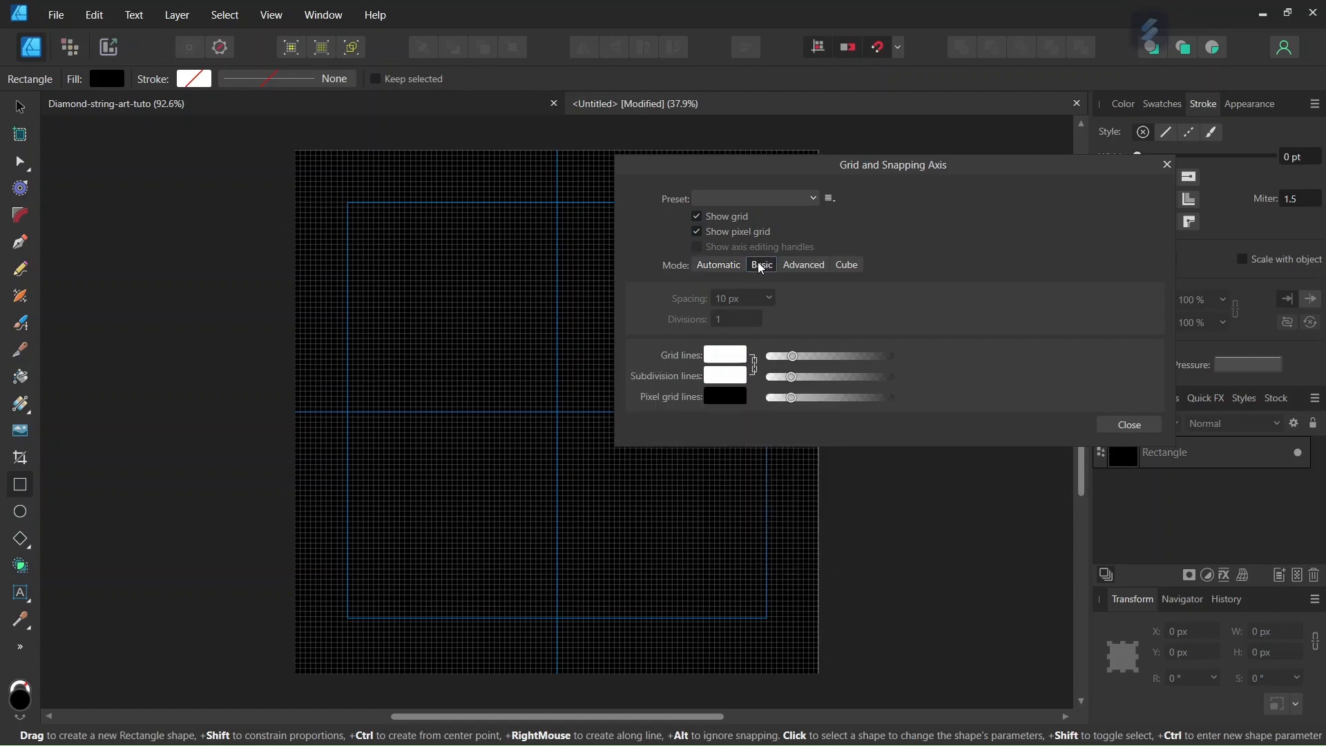
click(734, 301)
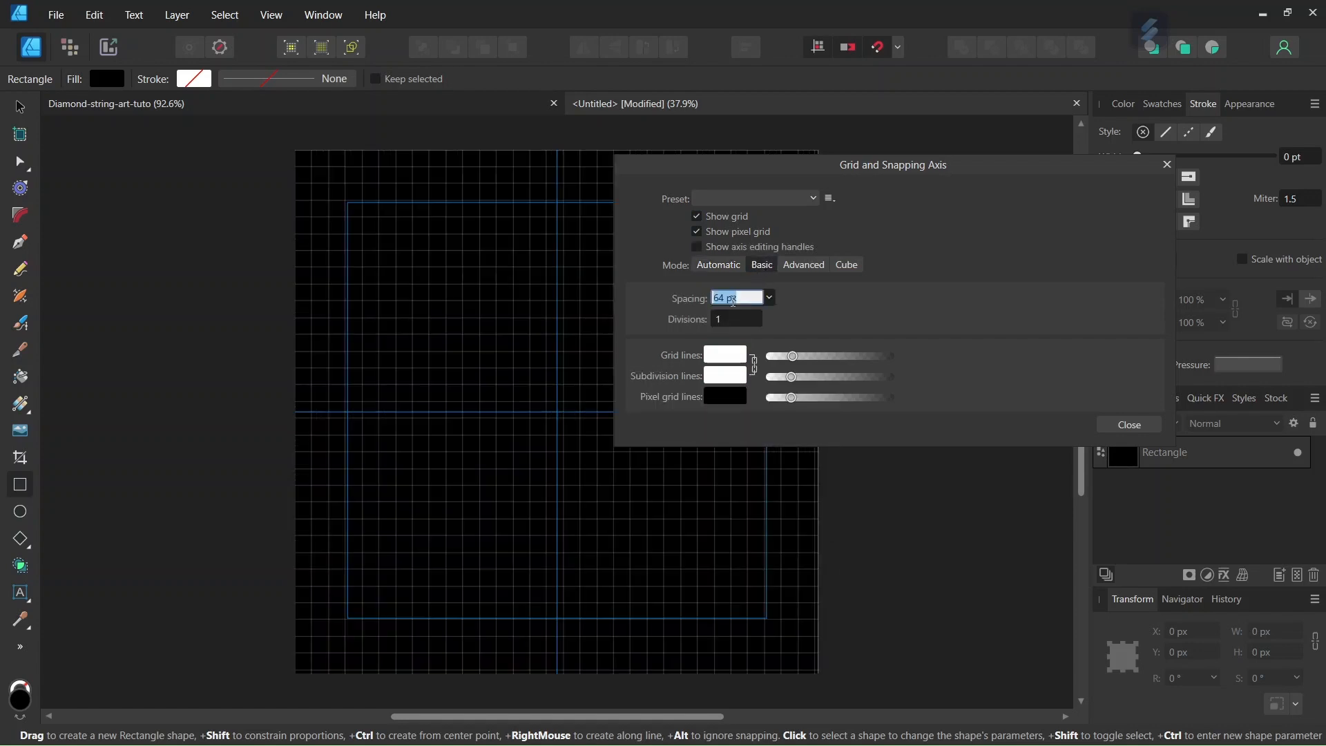
text(50)
key(Return)
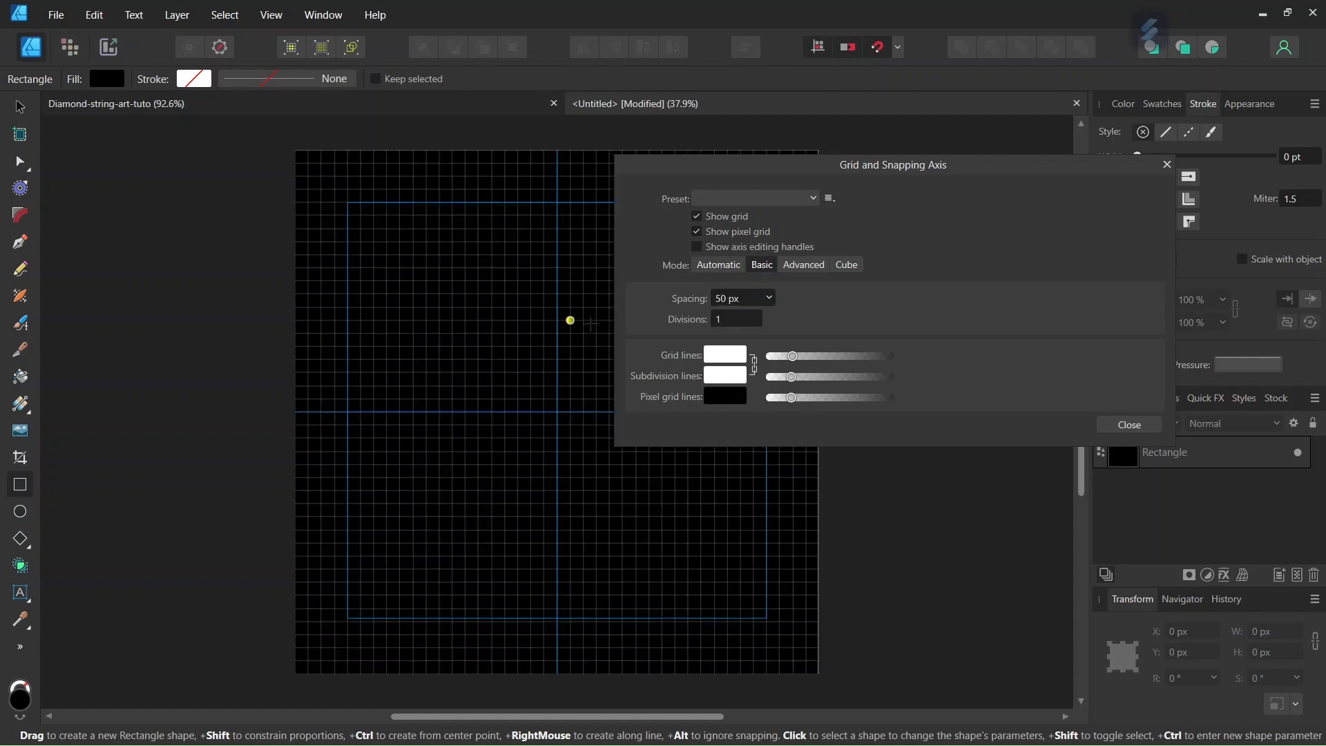
scroll(578, 365, up, 2)
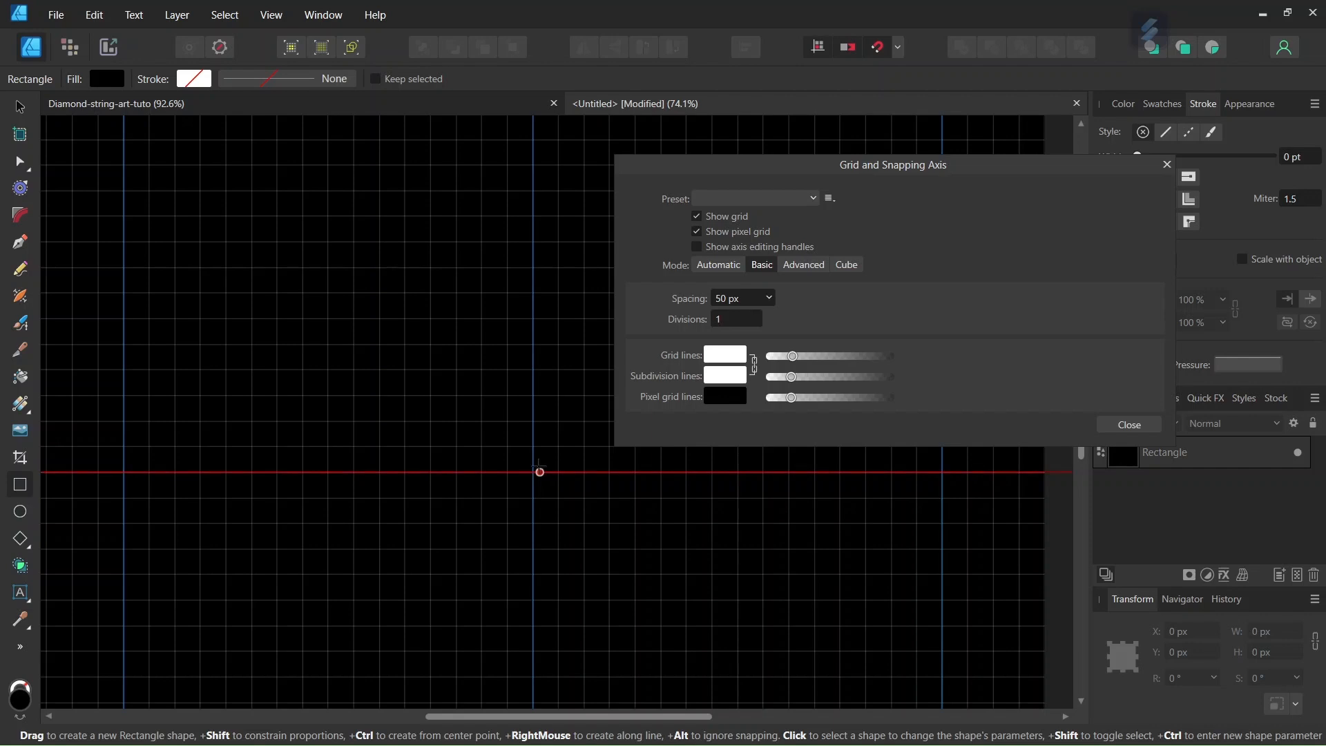
scroll(535, 471, down, 1)
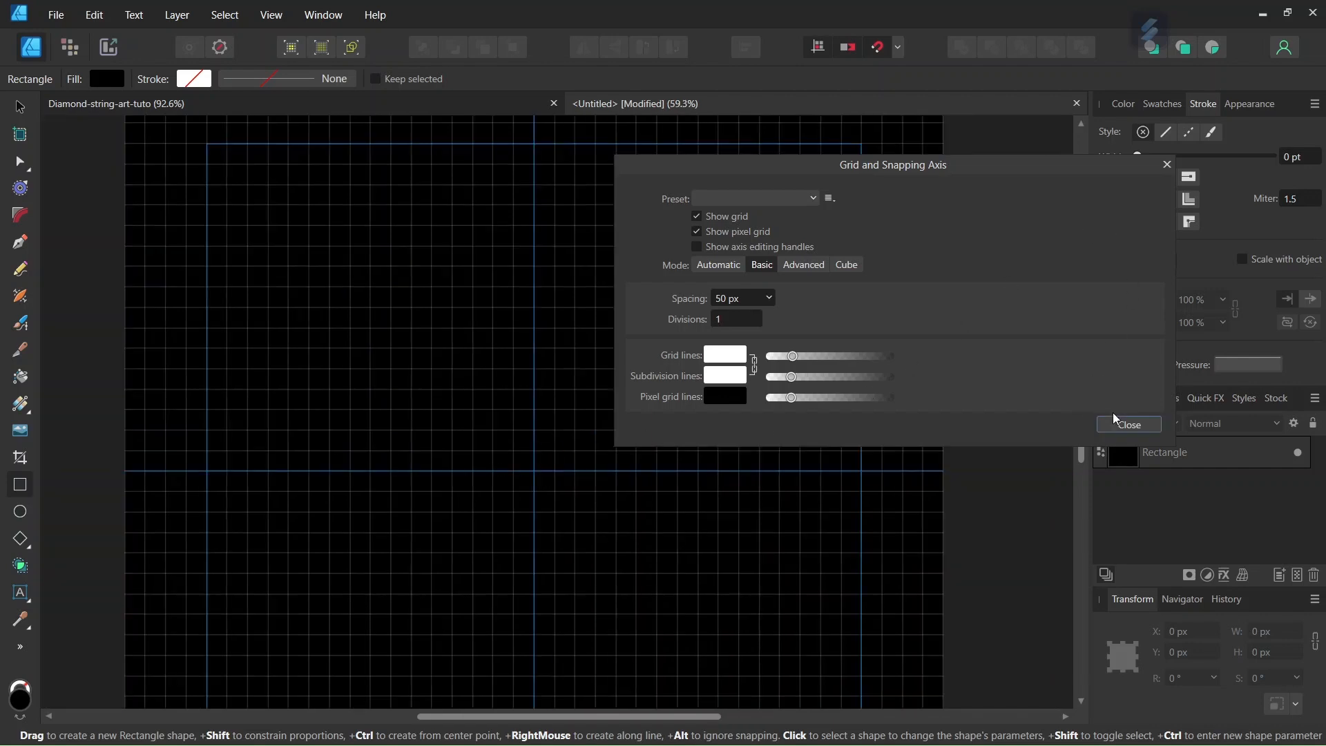
click(1127, 424)
scroll(657, 435, down, 1)
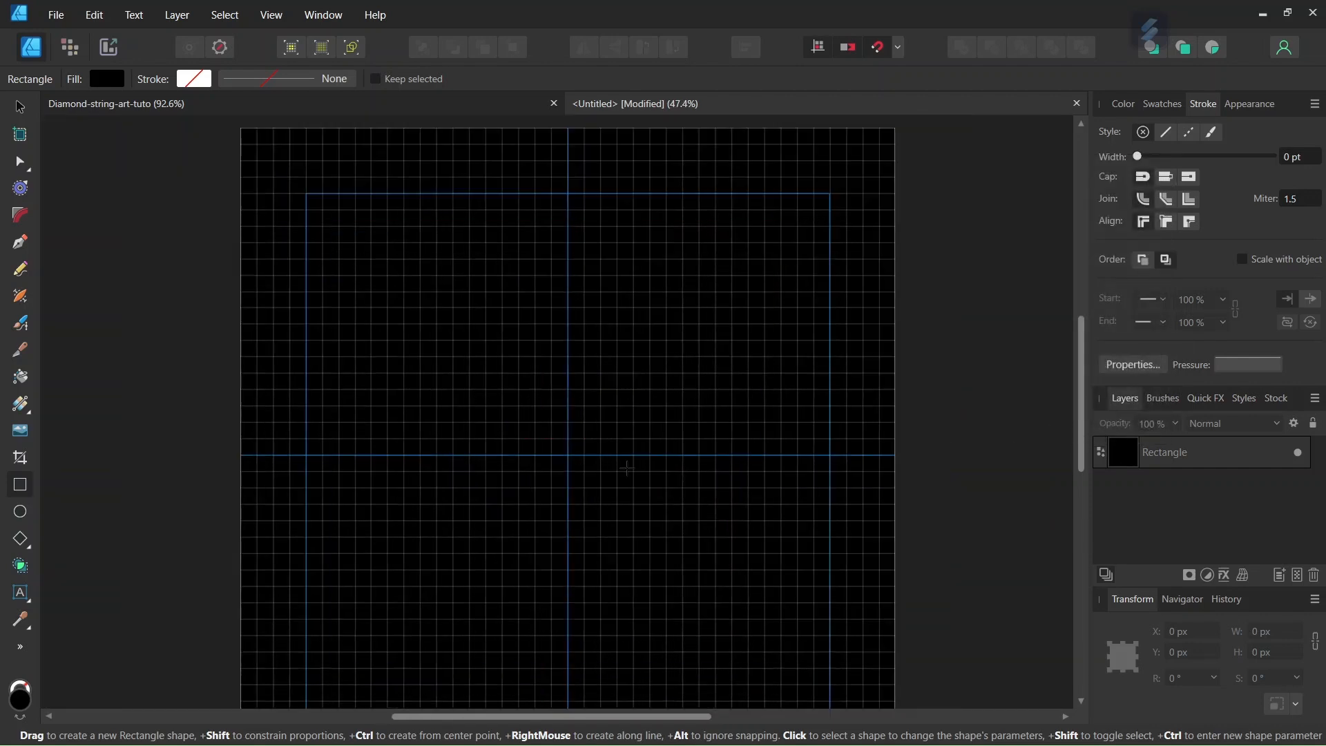
Set up the Diamond tool with no fill and a white stroke 1 pt wide
click(20, 544)
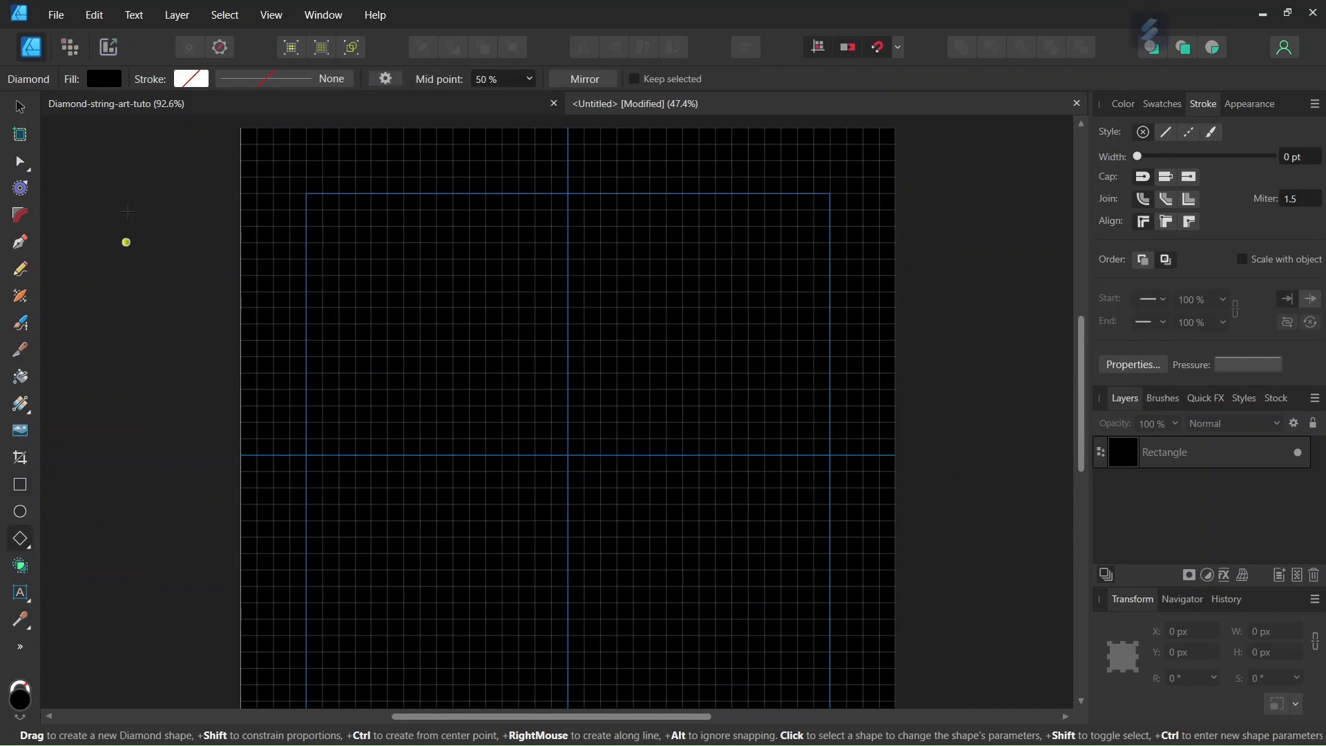
click(105, 81)
click(274, 112)
click(199, 80)
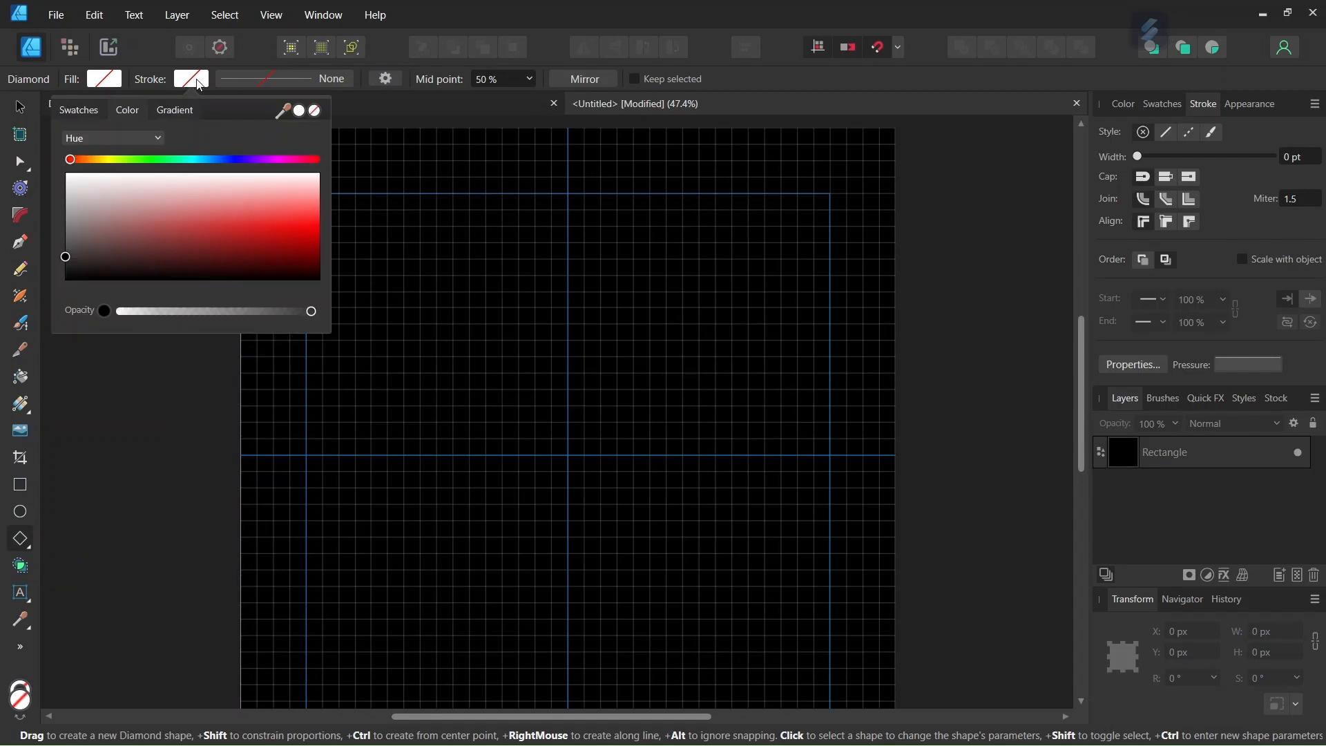
click(67, 175)
click(289, 80)
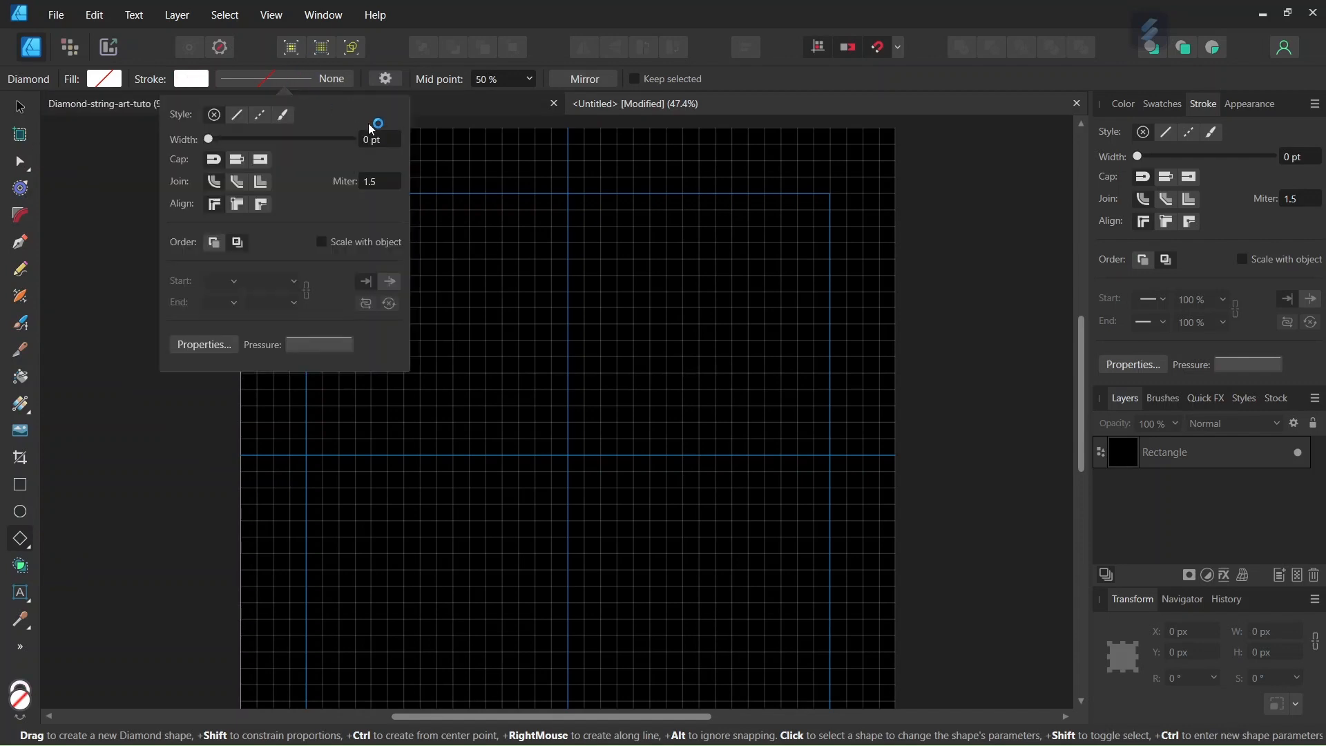
click(371, 141)
text(1)
key(Return)
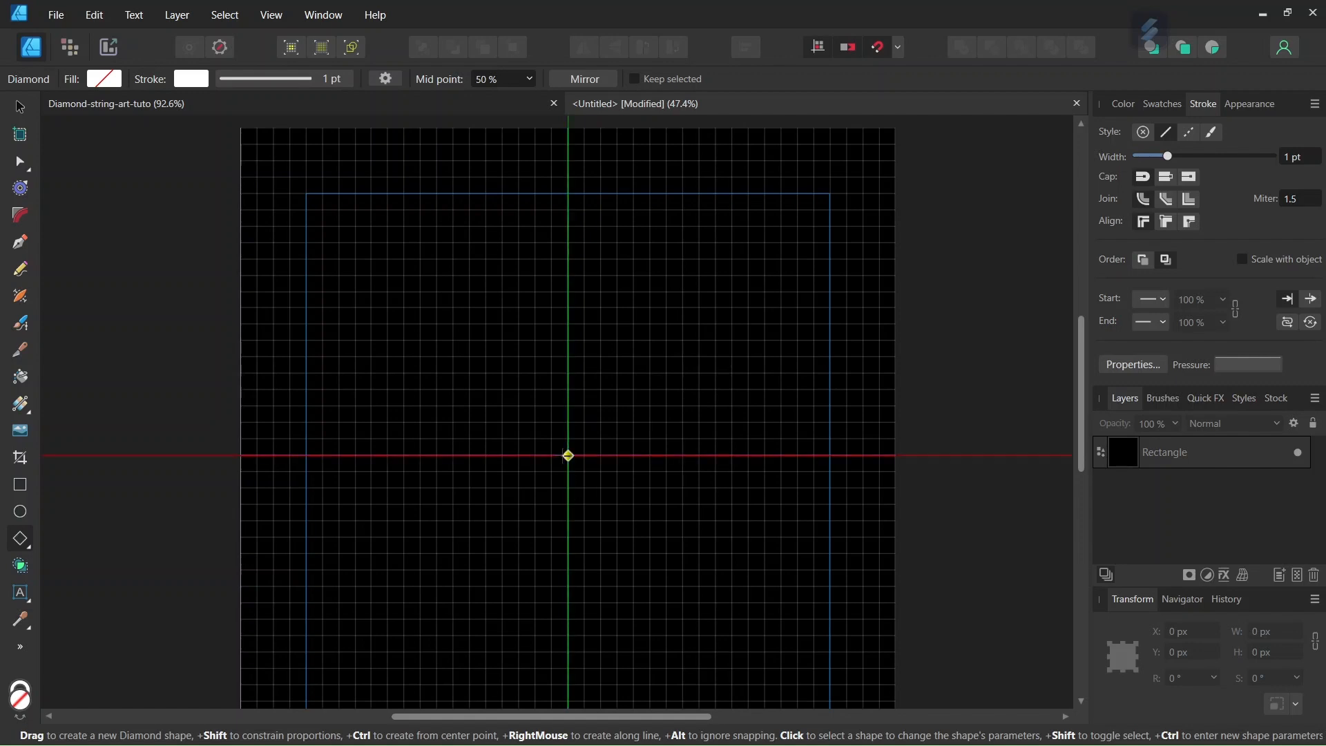
Draw a 1000 × 1000 px diamond outward from the intersection of the centre guides, check its size, and deselect it
drag(568, 456, 405, 620)
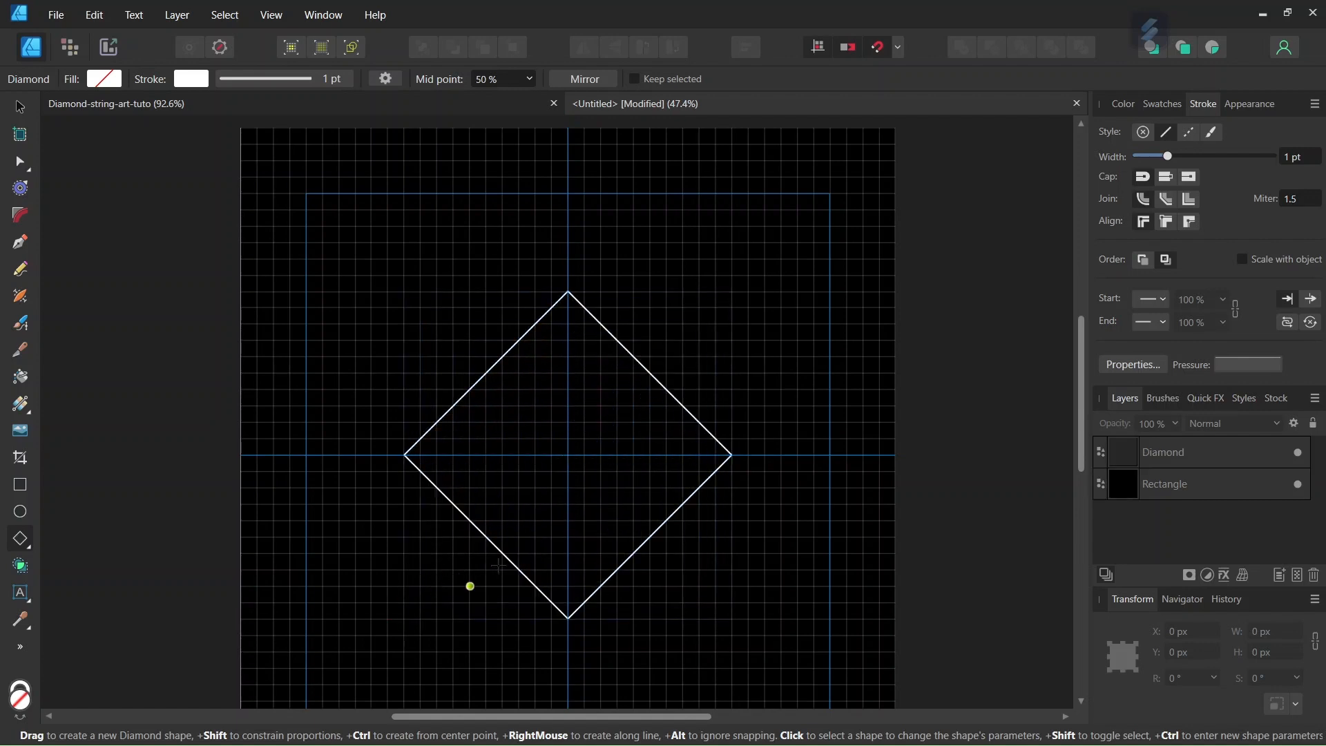
click(1174, 454)
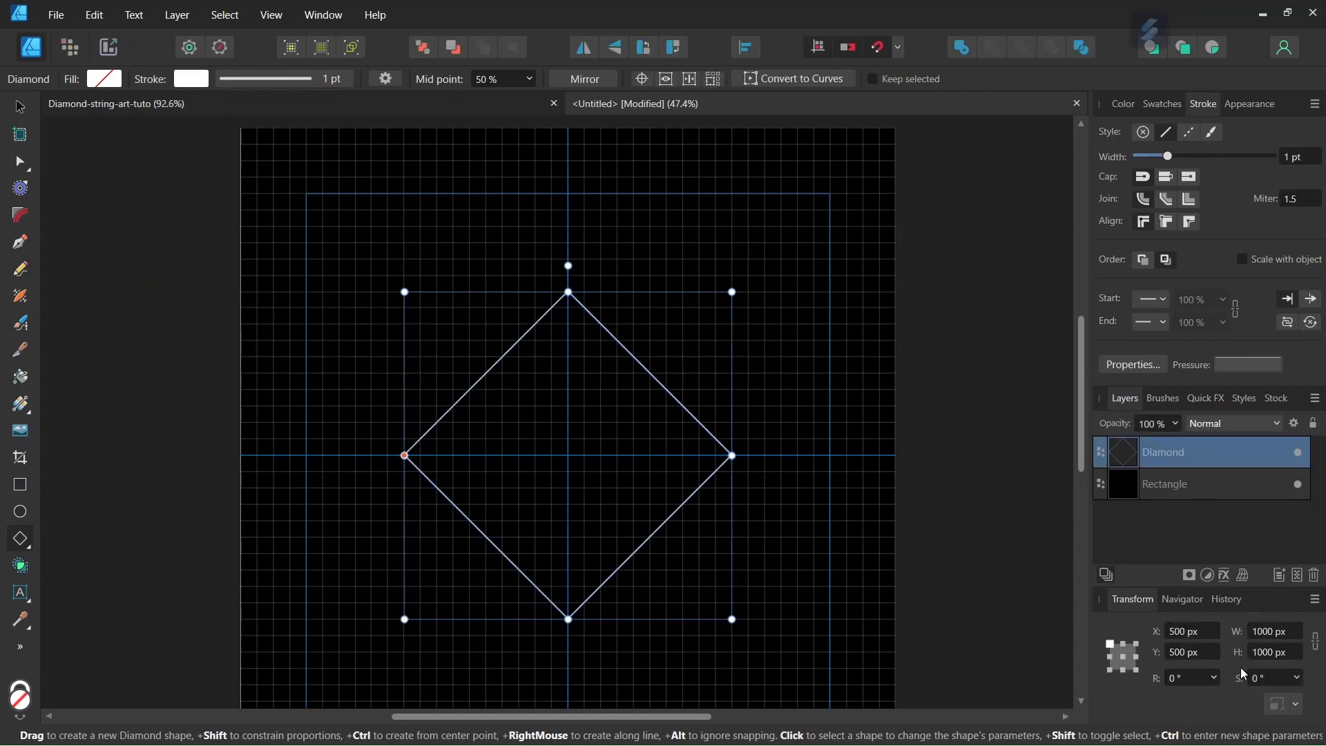
scroll(503, 424, up, 2)
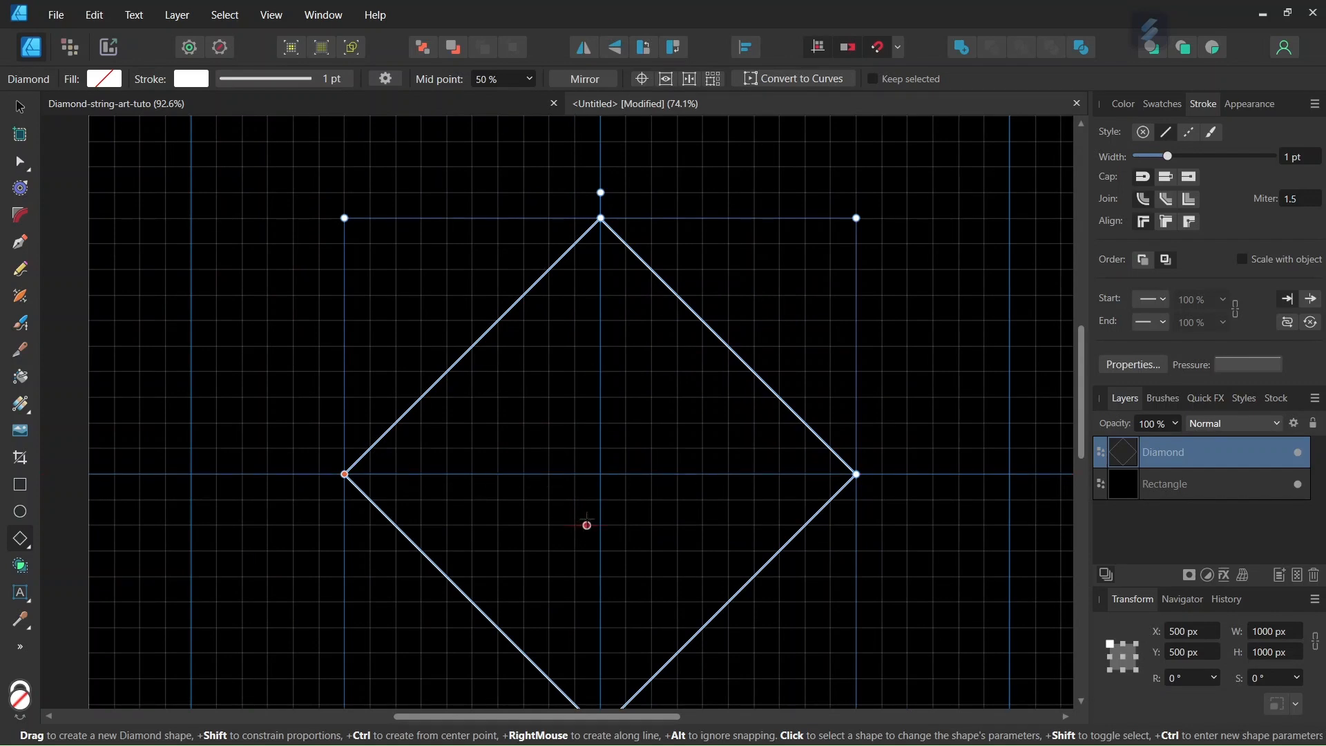
click(587, 525)
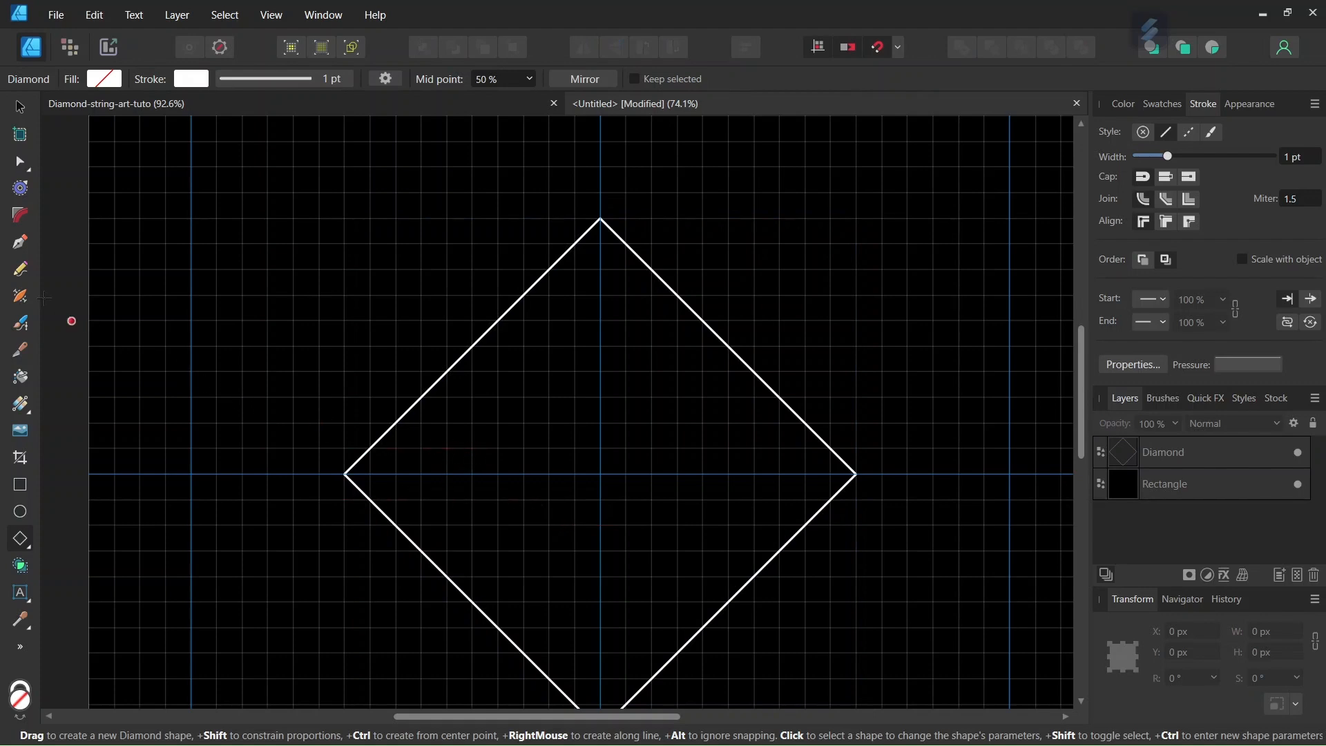
With the Pen tool, draw a straight line from the diamond's top point to the horizontal centre guide at X 550, Y 1000 px
click(21, 246)
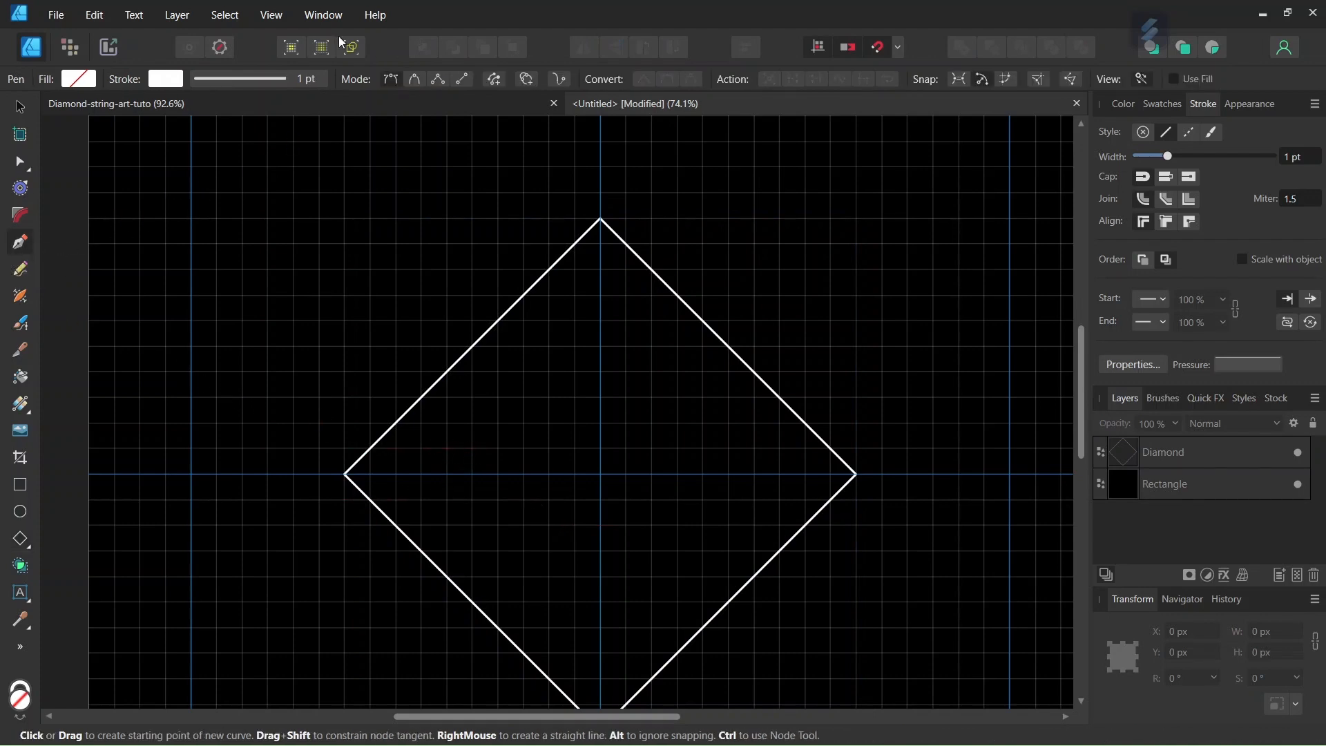
scroll(607, 300, up, 1)
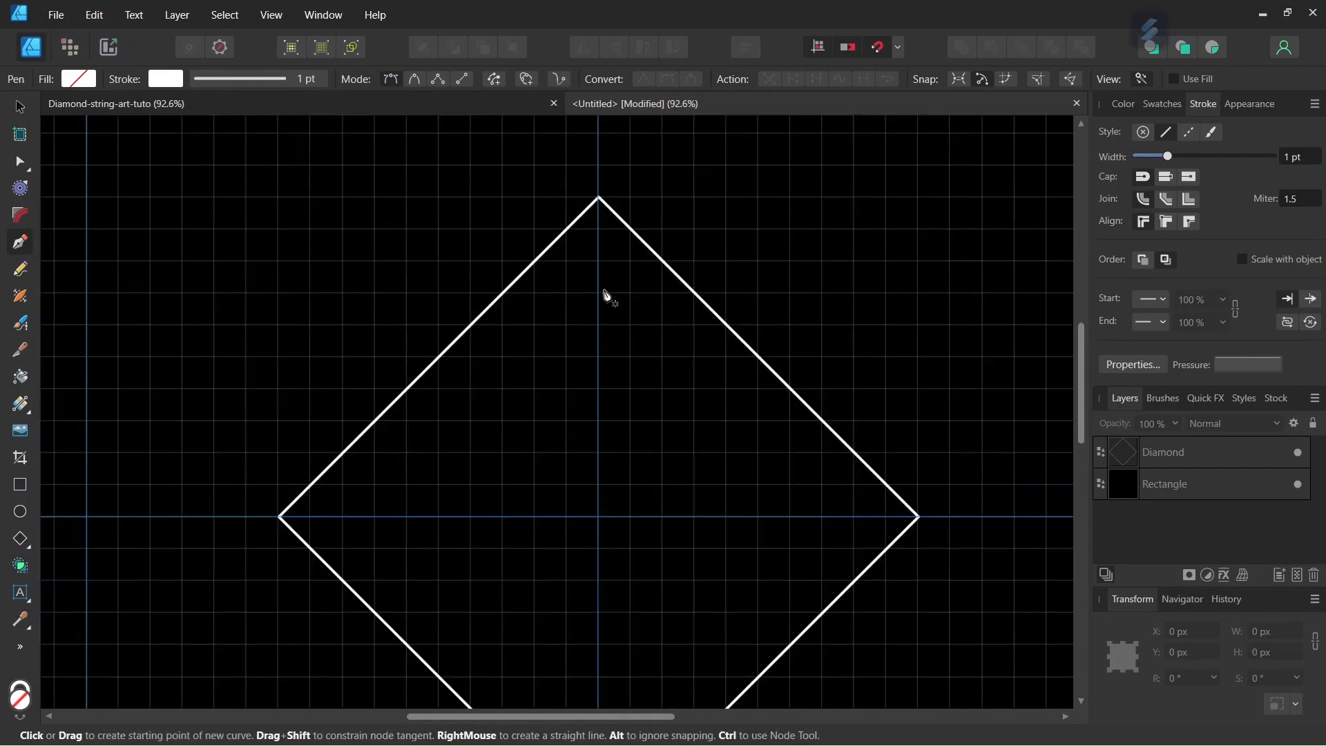
scroll(599, 201, up, 1)
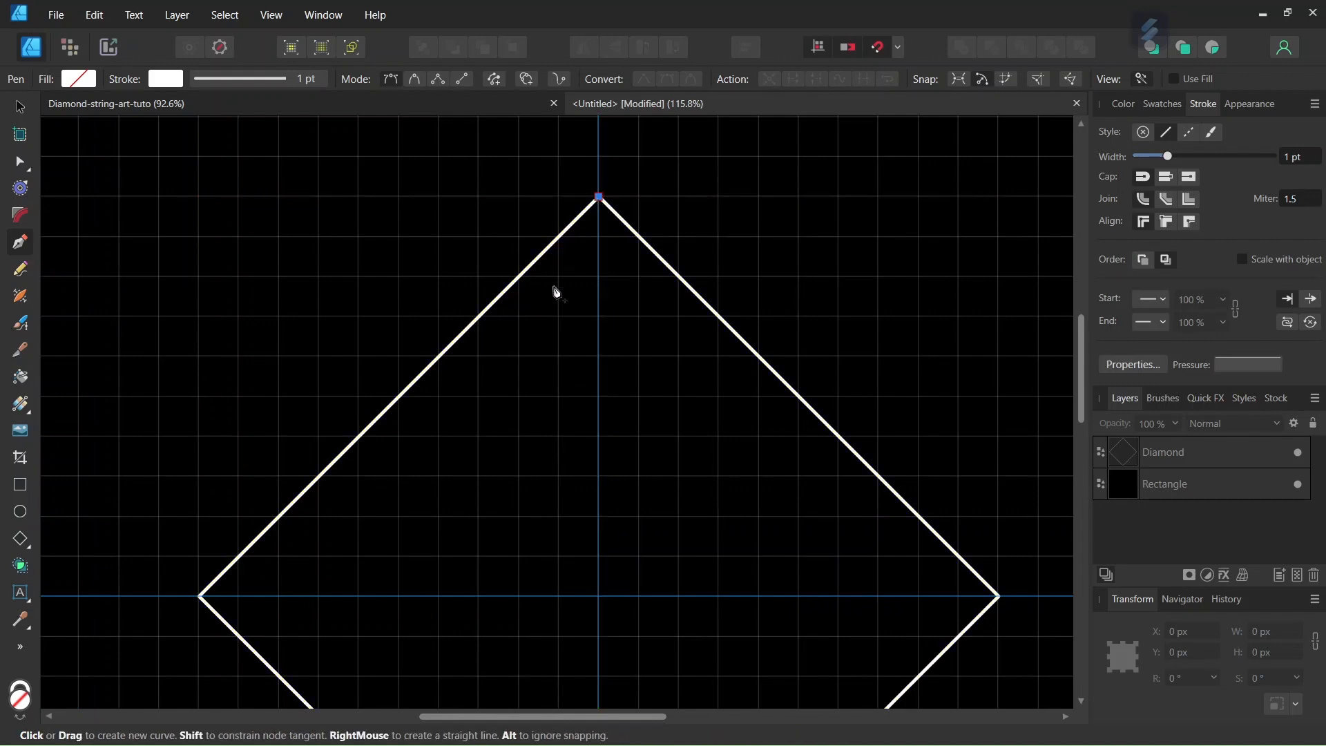
scroll(103, 651, up, 2)
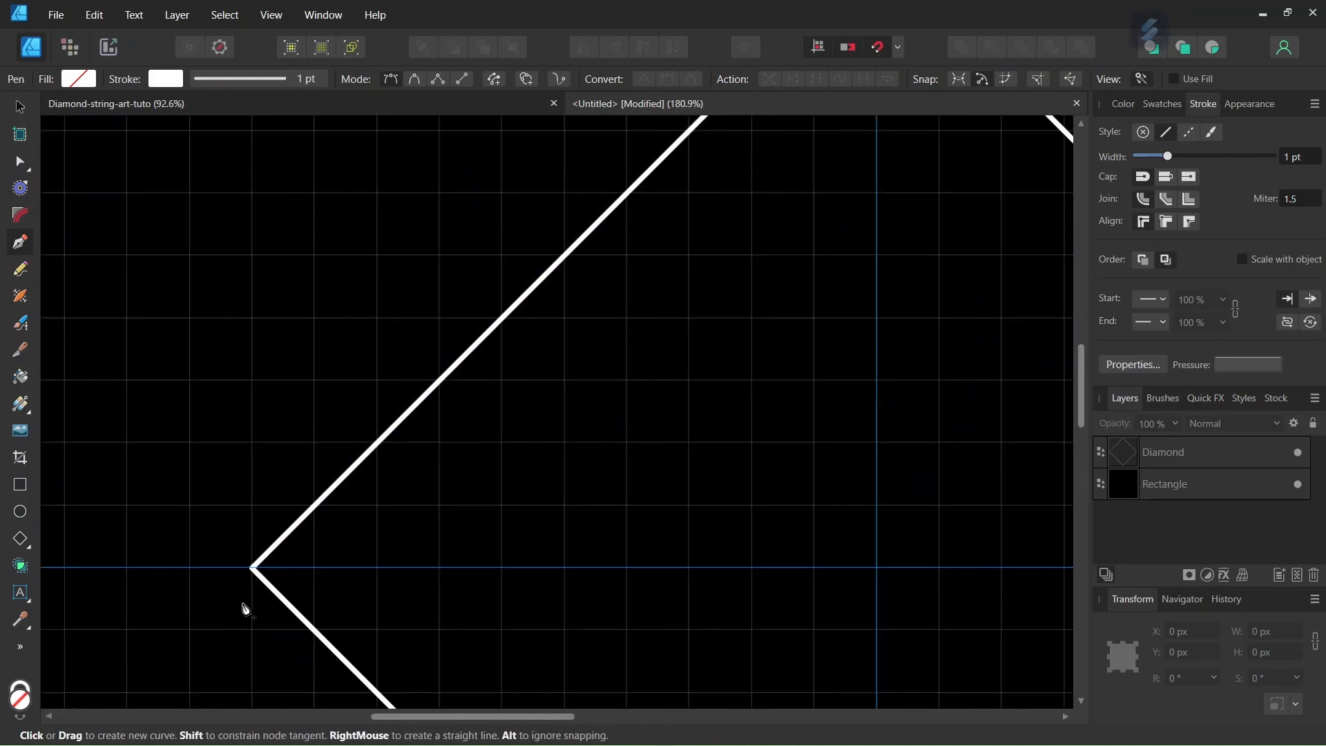
click(315, 570)
scroll(314, 571, up, 2)
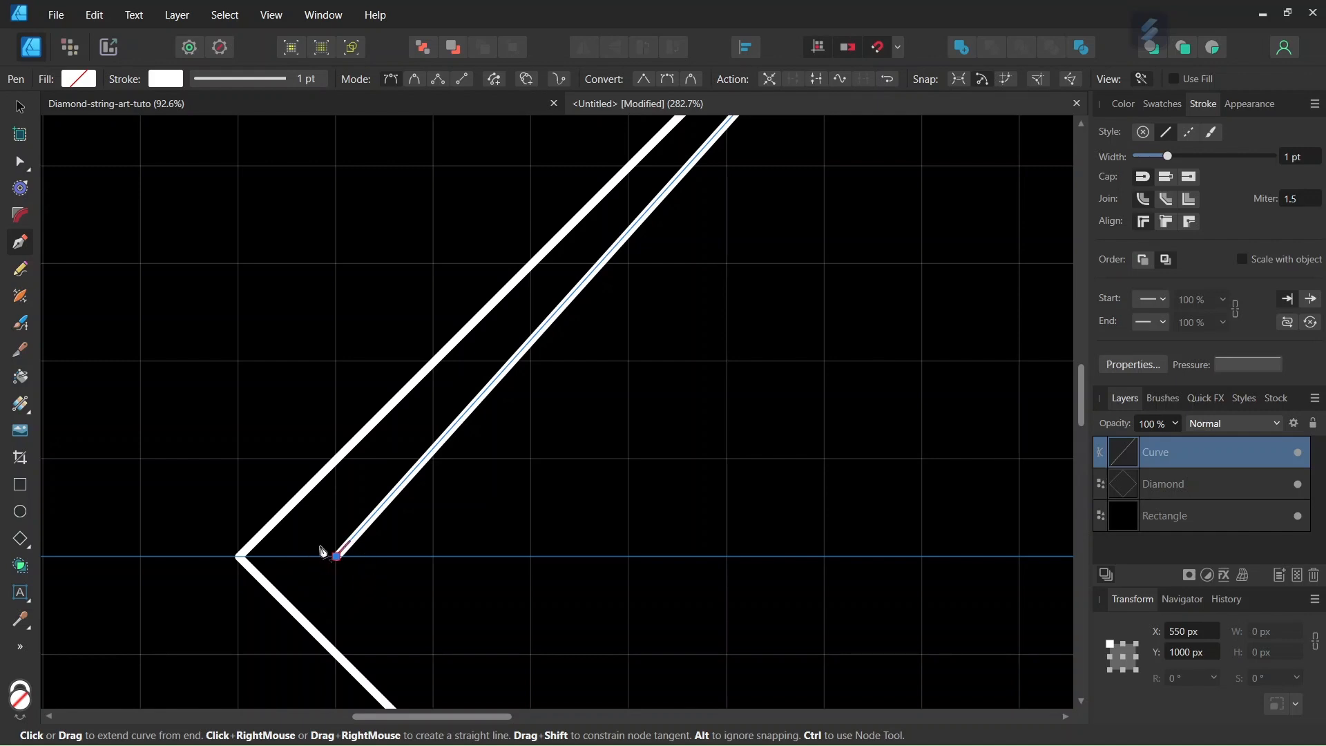
key(ctrl)
key(Escape)
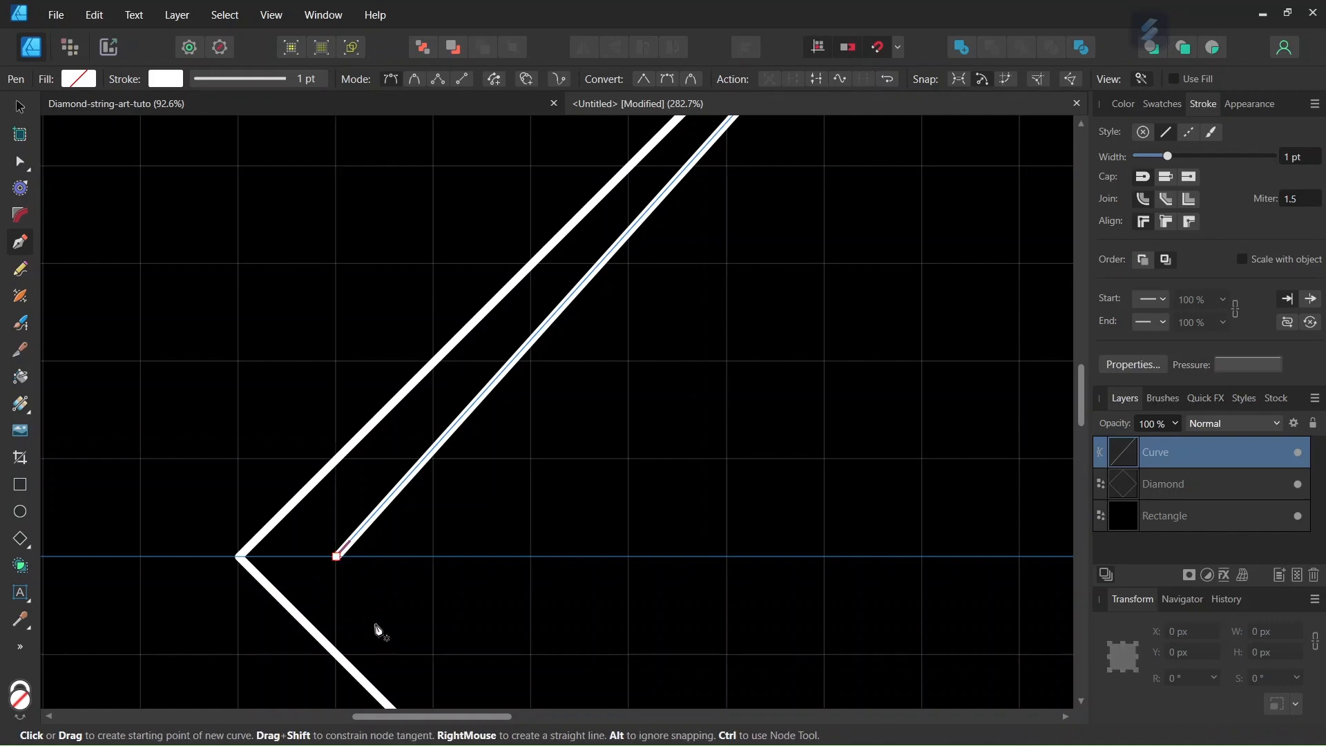
Draw a second separate line from the diamond's top point to the horizontal centre guide at X 600, Y 1000 px
key(ctrl)
scroll(412, 606, down, 5)
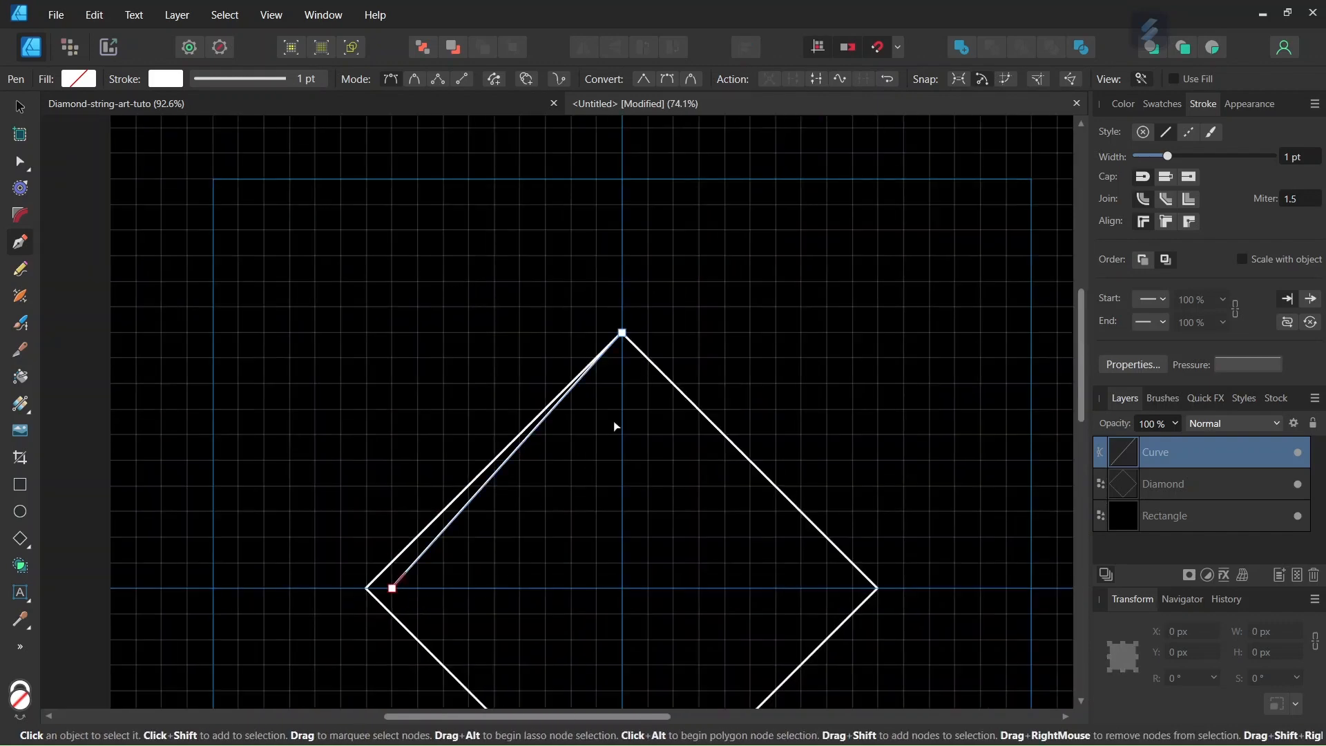
scroll(611, 307, up, 3)
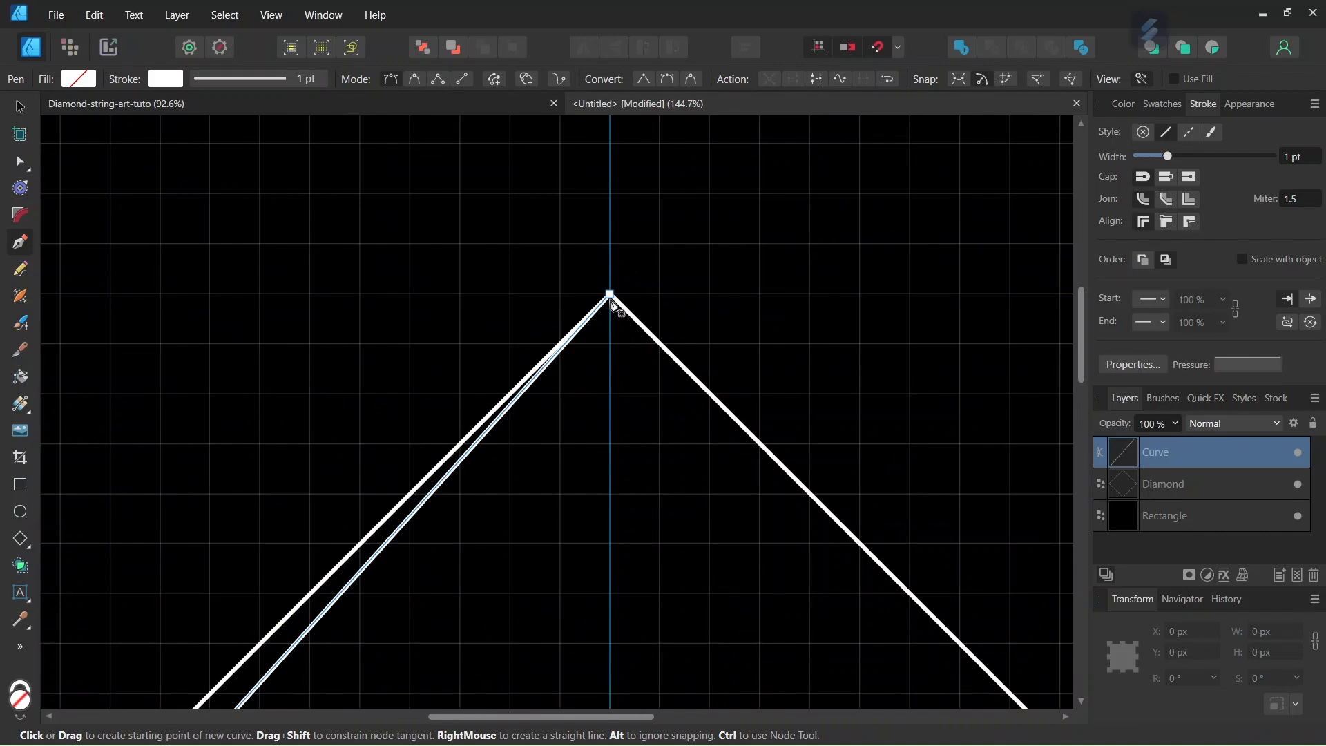
click(611, 299)
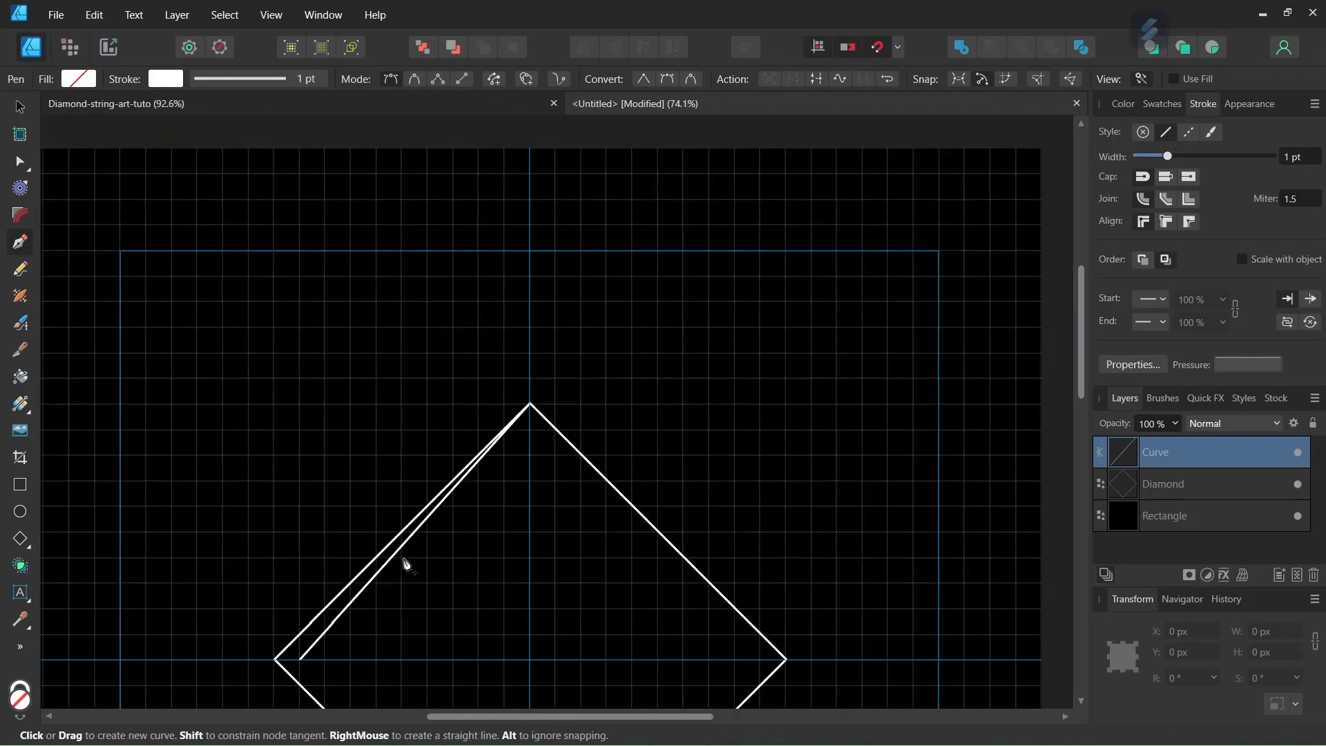
scroll(446, 518, down, 3)
scroll(285, 688, up, 3)
scroll(323, 666, up, 2)
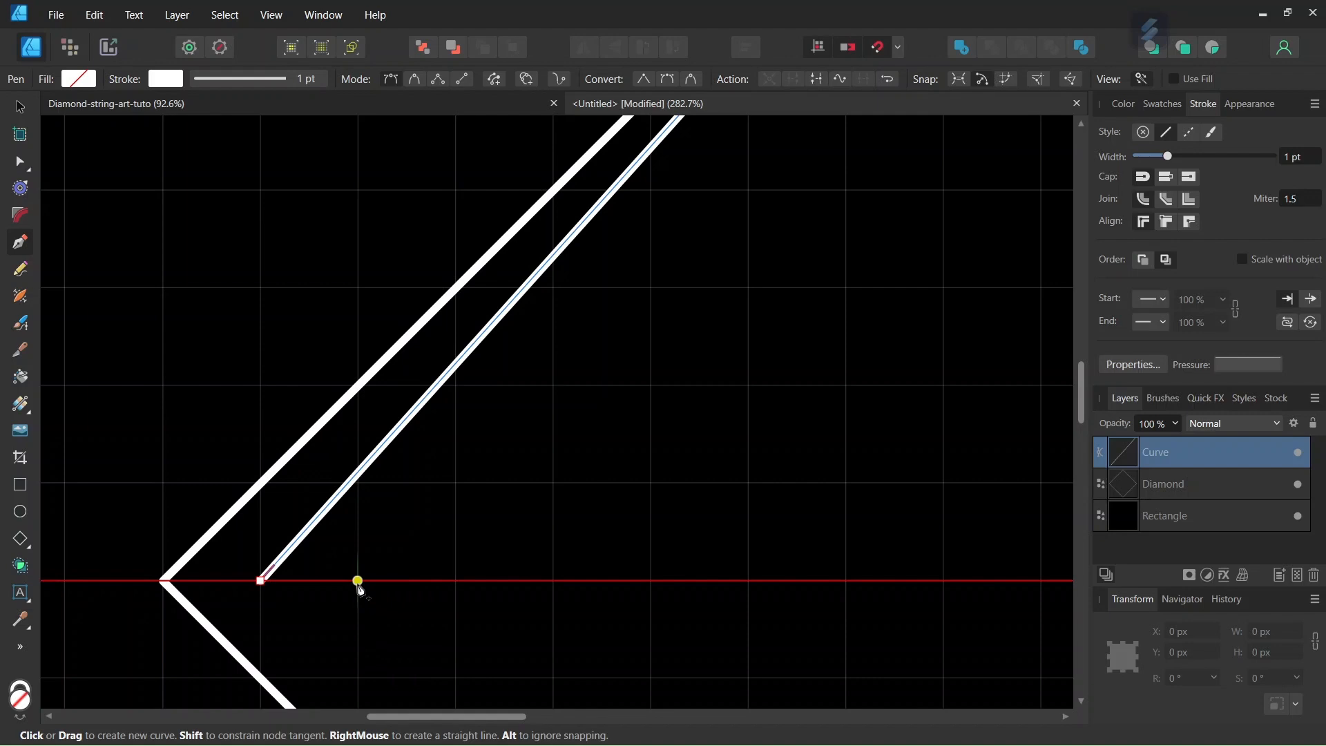
click(358, 582)
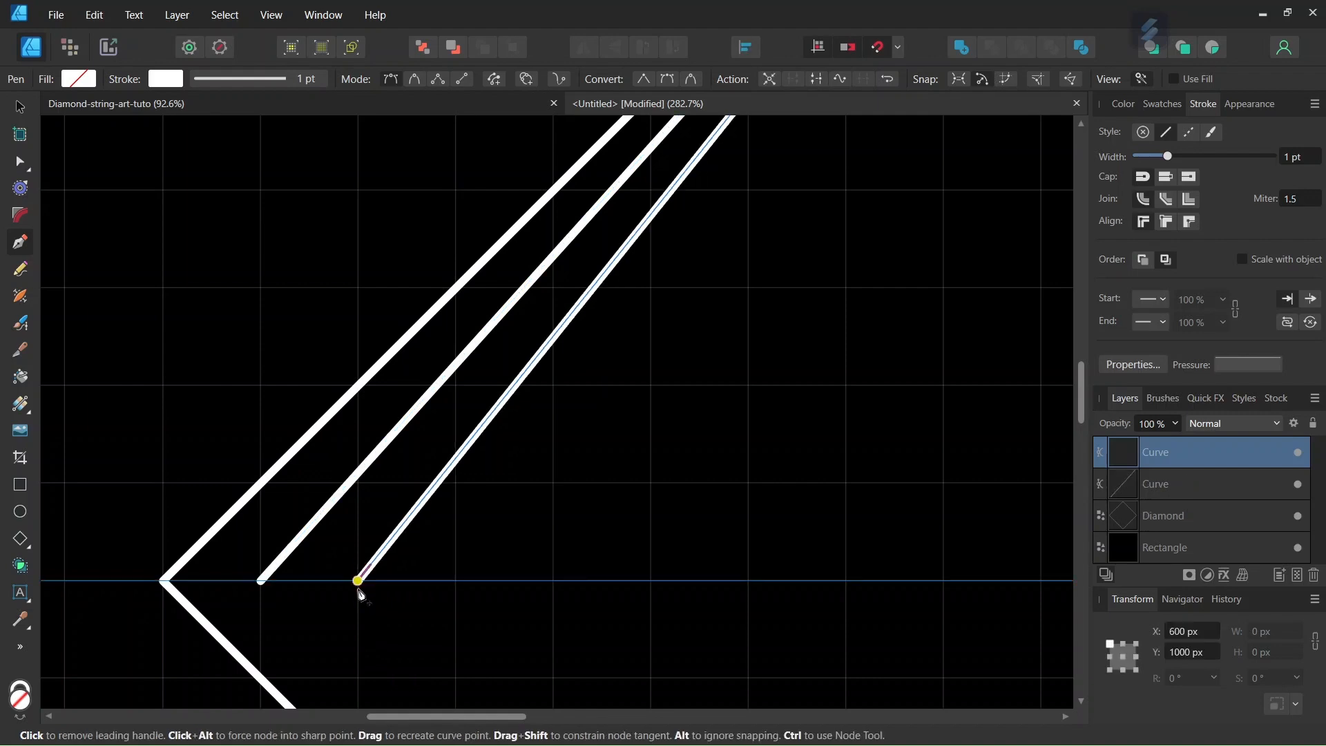
key(Escape)
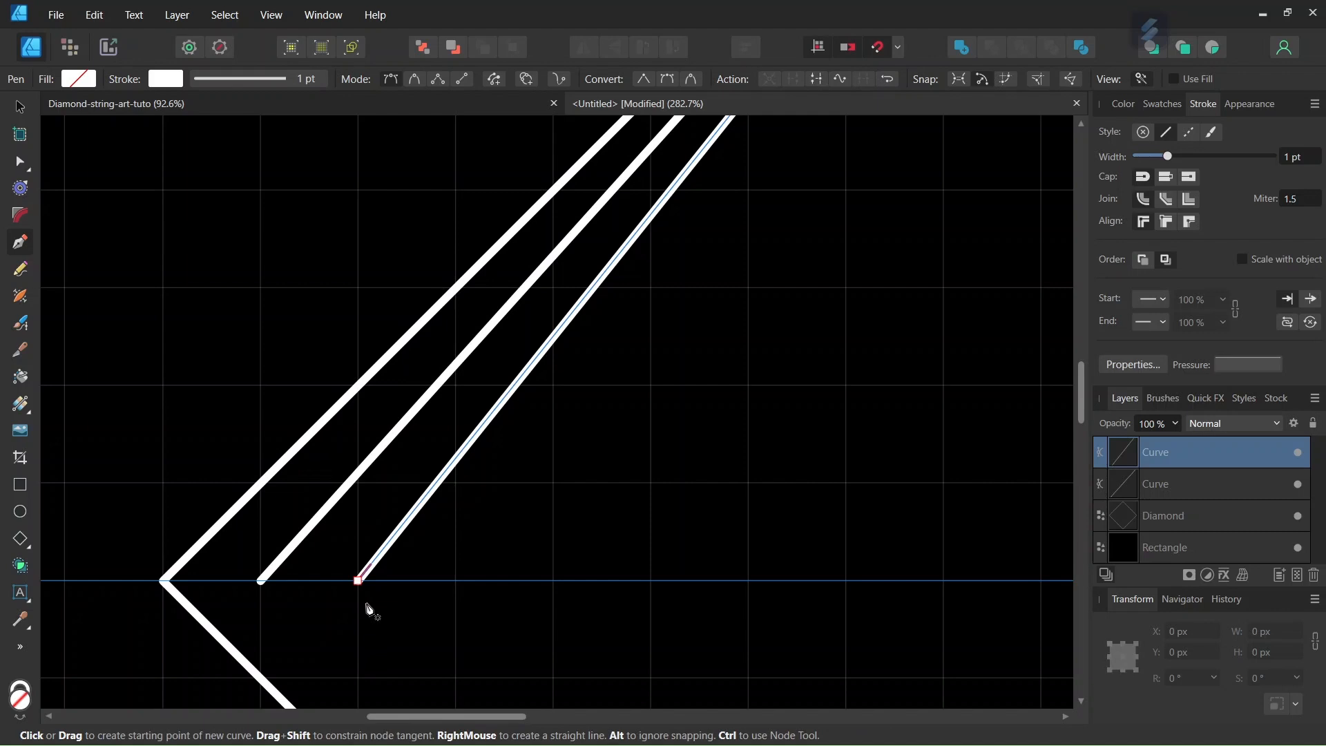
Draw a third separate line from the top point to the horizontal centre guide at X 650, Y 1000 px
scroll(450, 562, down, 4)
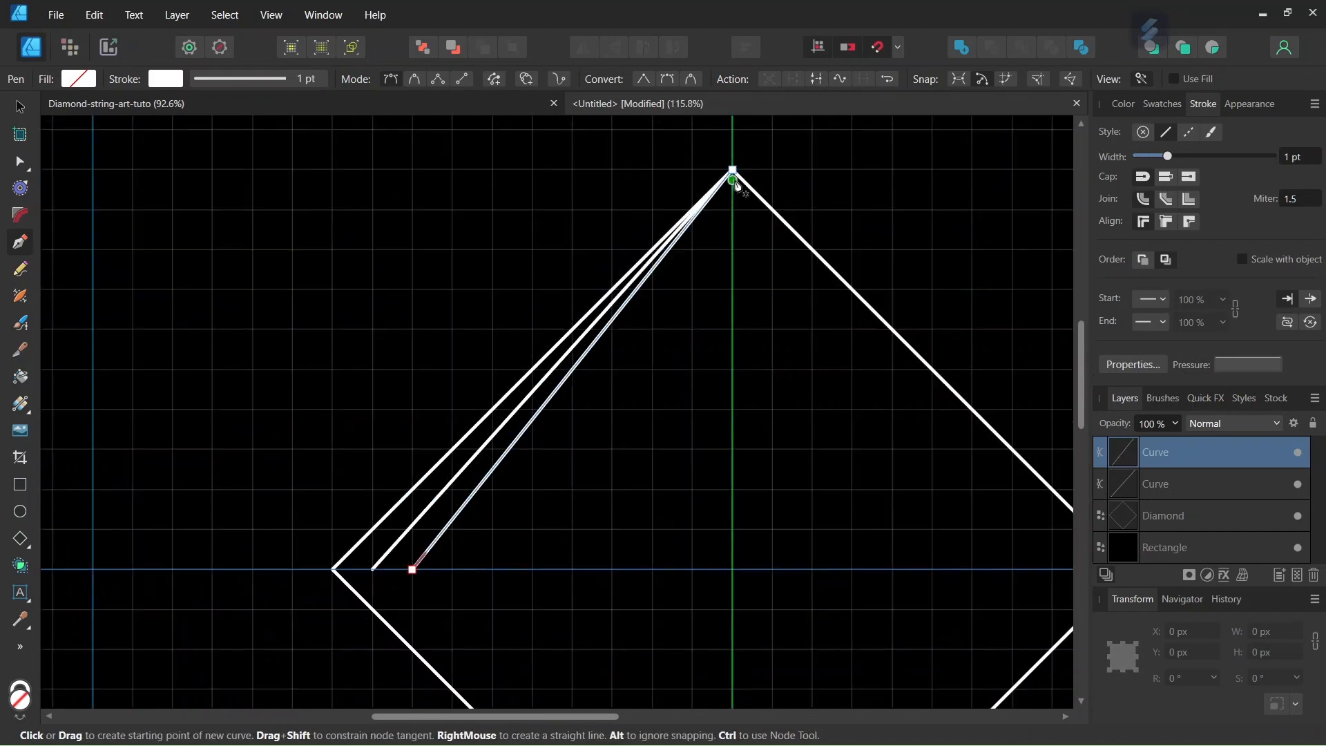
scroll(438, 632, up, 4)
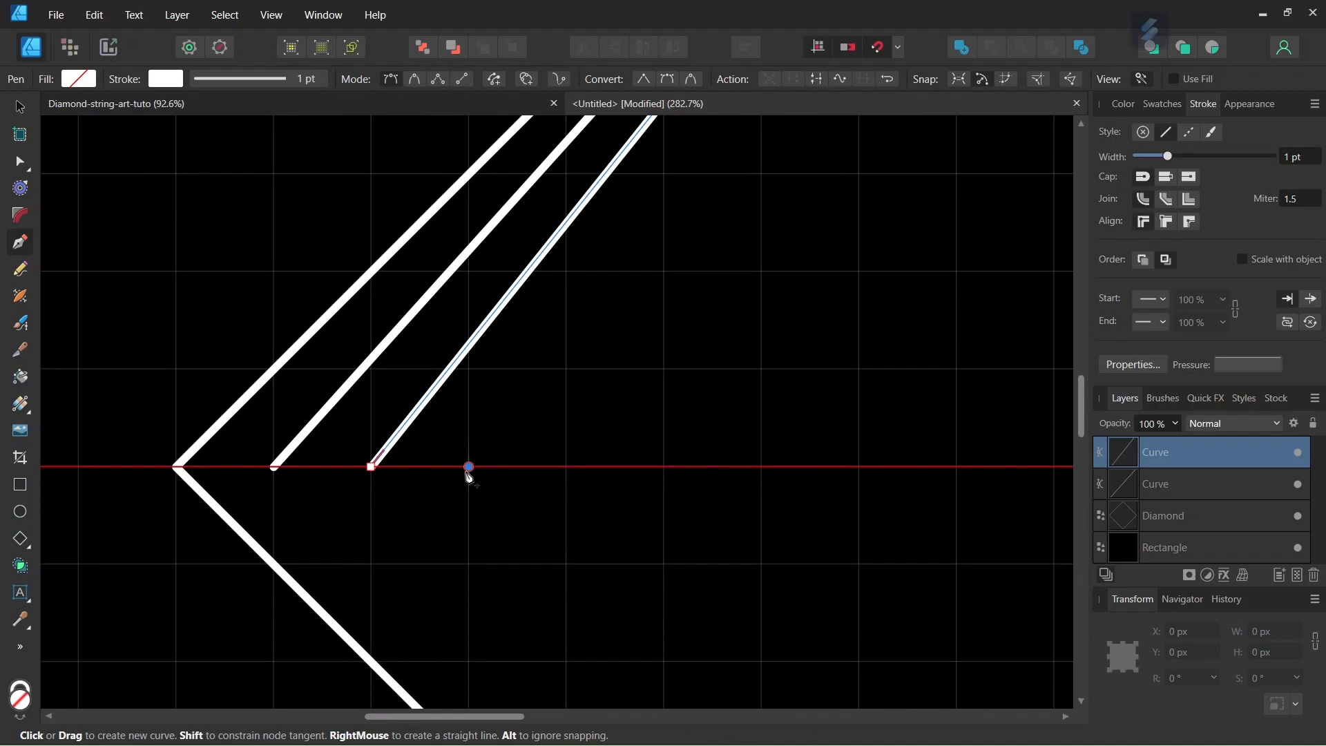
click(470, 468)
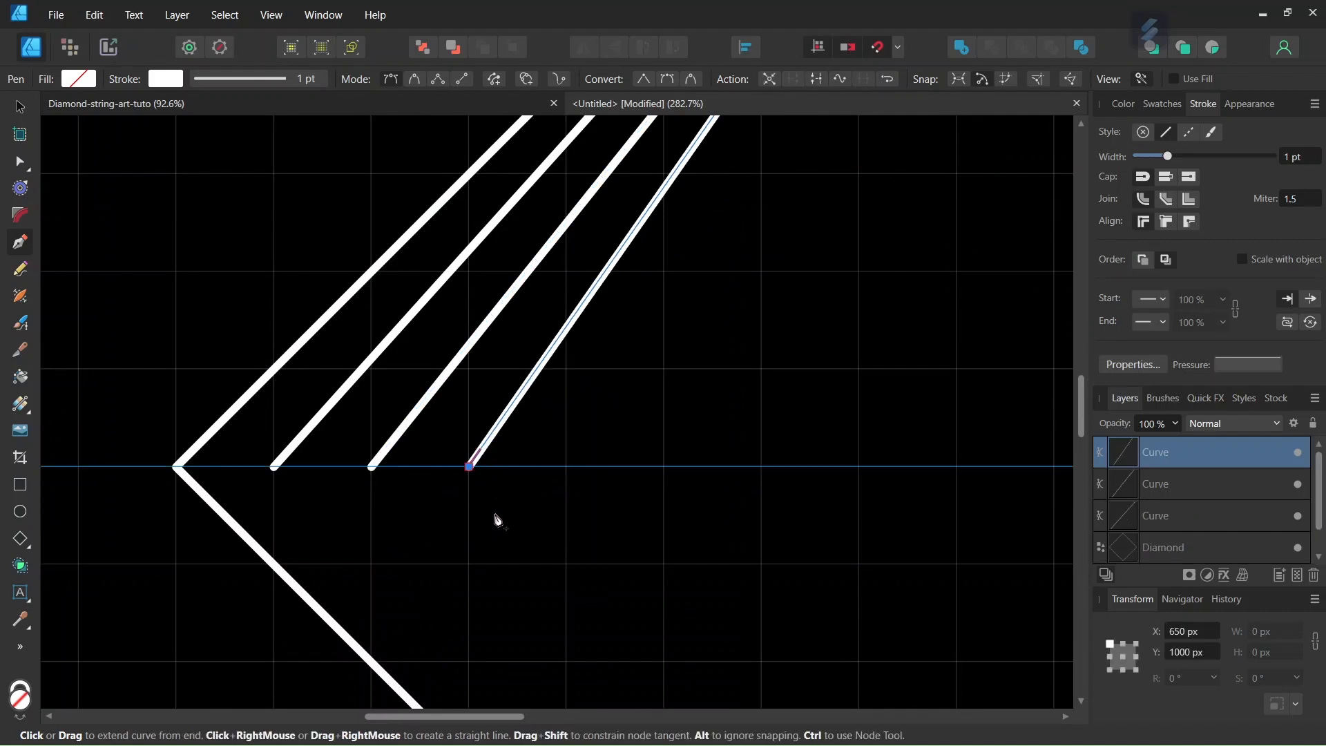
key(Escape)
Draw a fourth line from the top point to the horizontal guide, four grid squares in from the diamond's left corner
scroll(502, 512, down, 5)
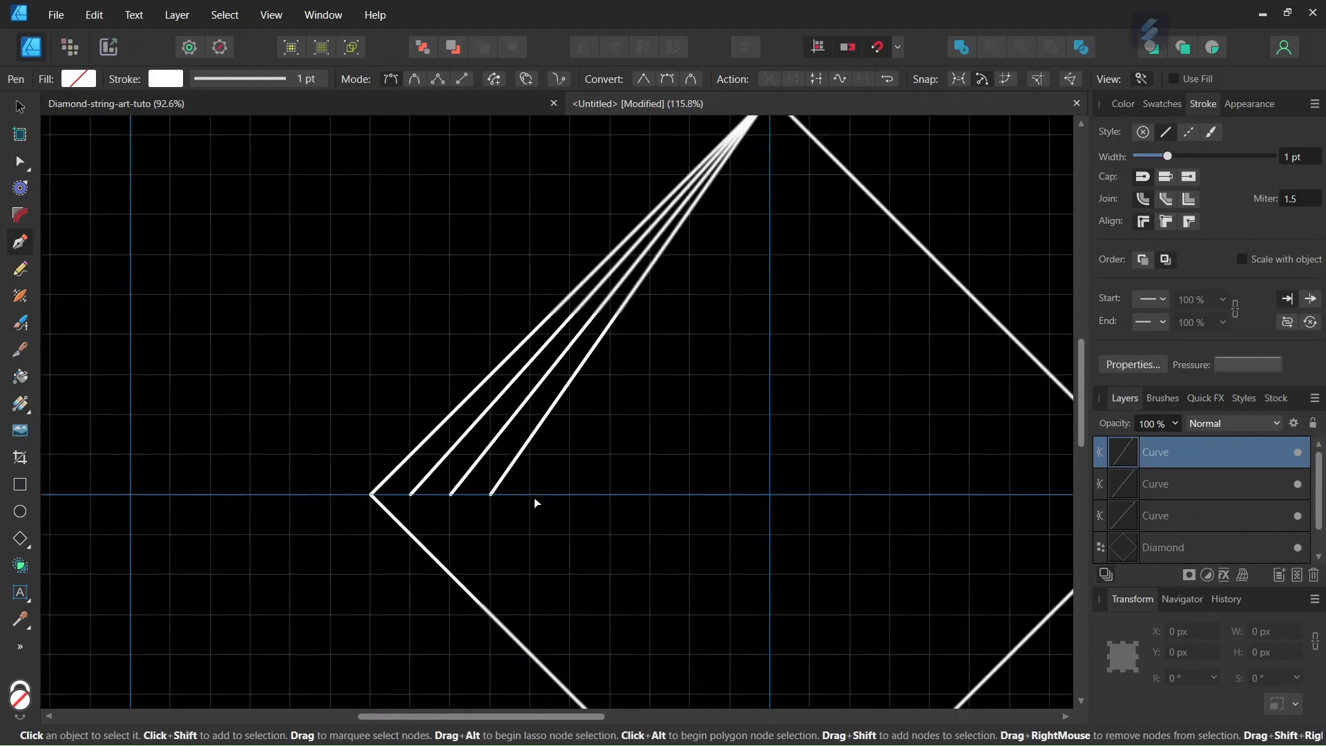
scroll(761, 193, up, 2)
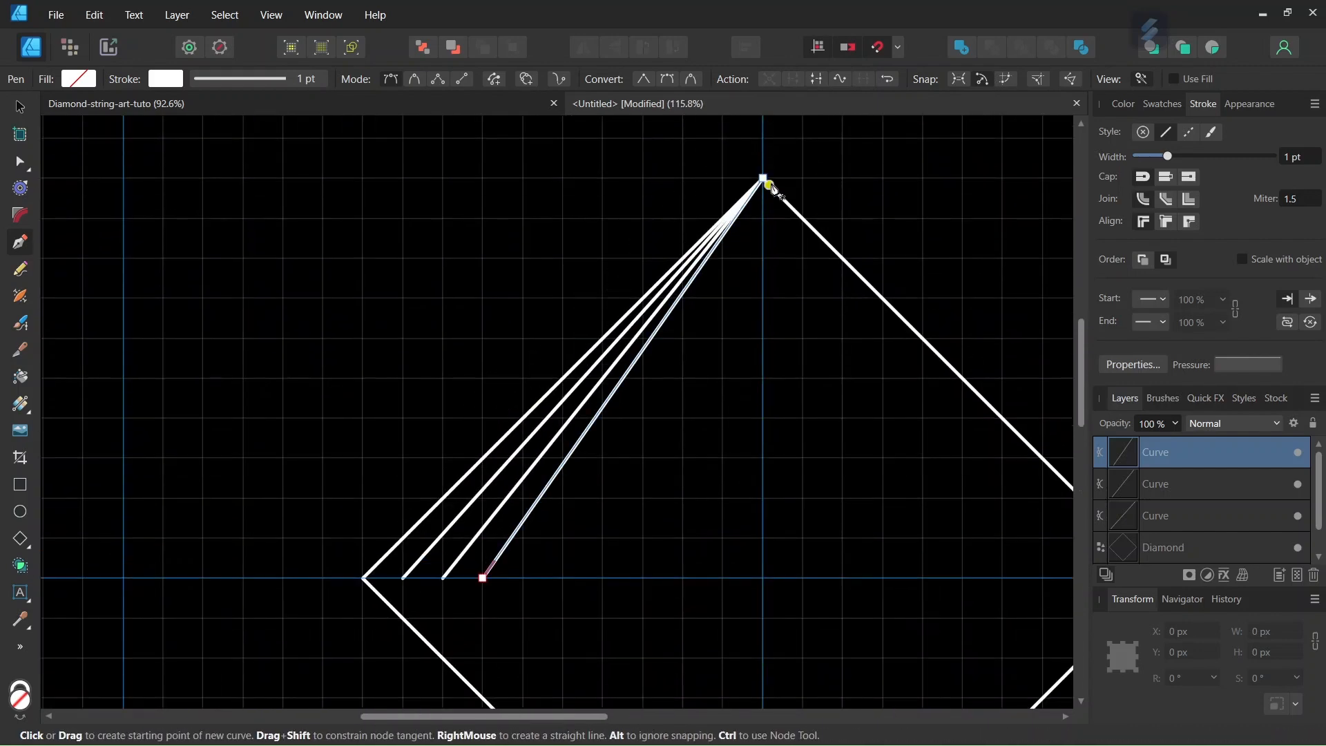
scroll(472, 644, up, 3)
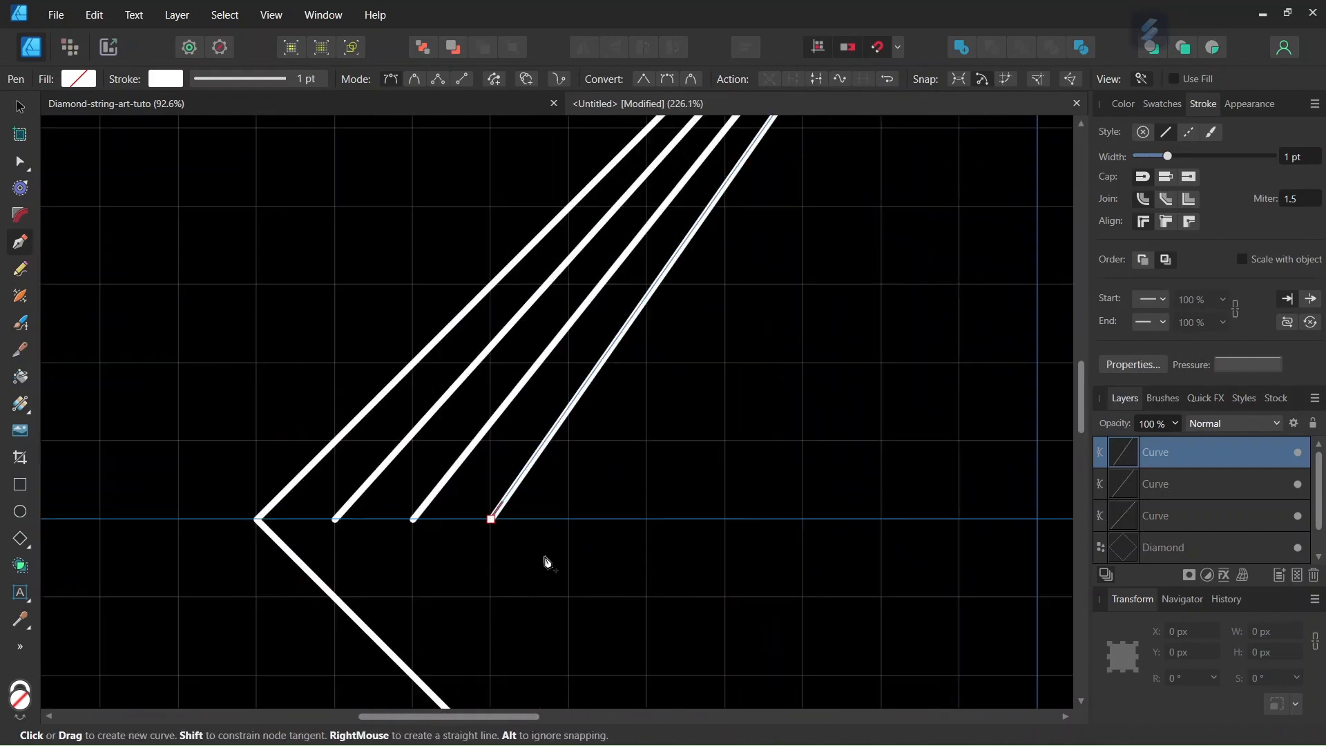
click(569, 519)
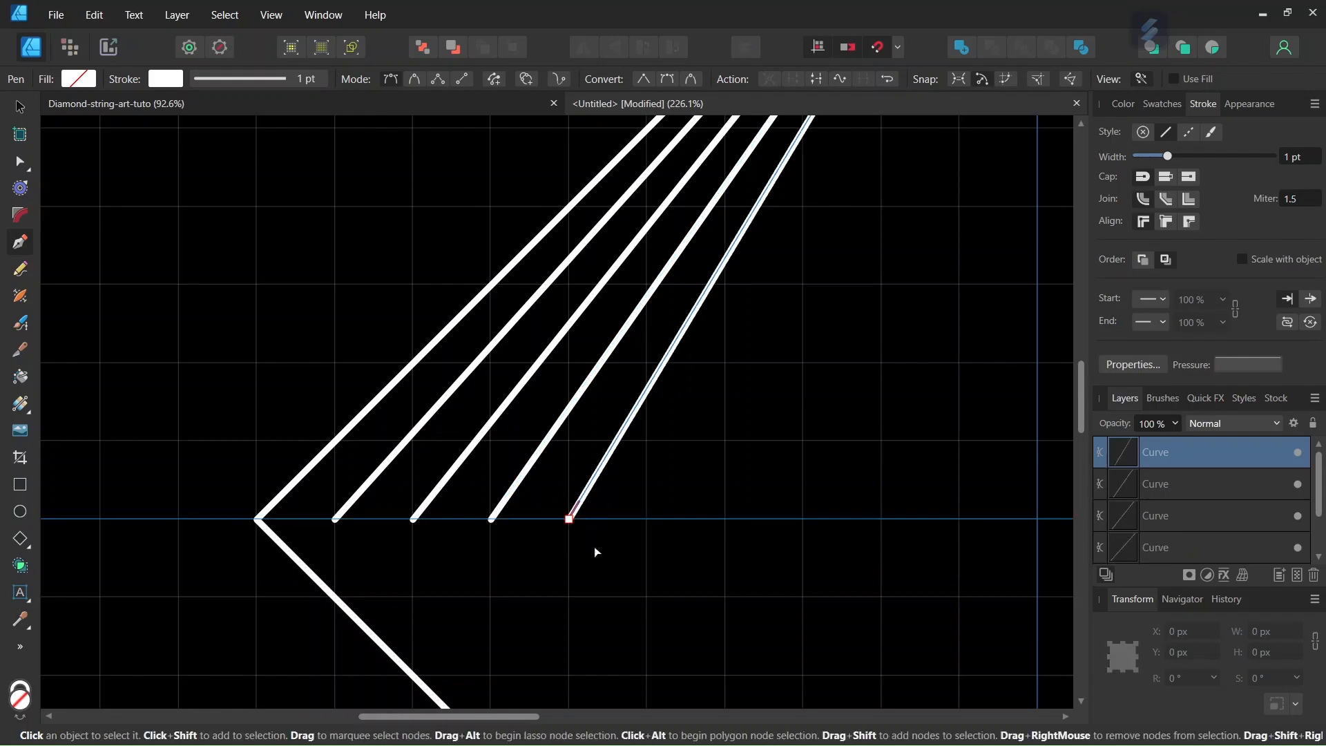
Draw a fifth line from the top point to the horizontal centre guide at X 750, Y 1000 px and end the curve
scroll(596, 553, down, 4)
scroll(729, 476, up, 1)
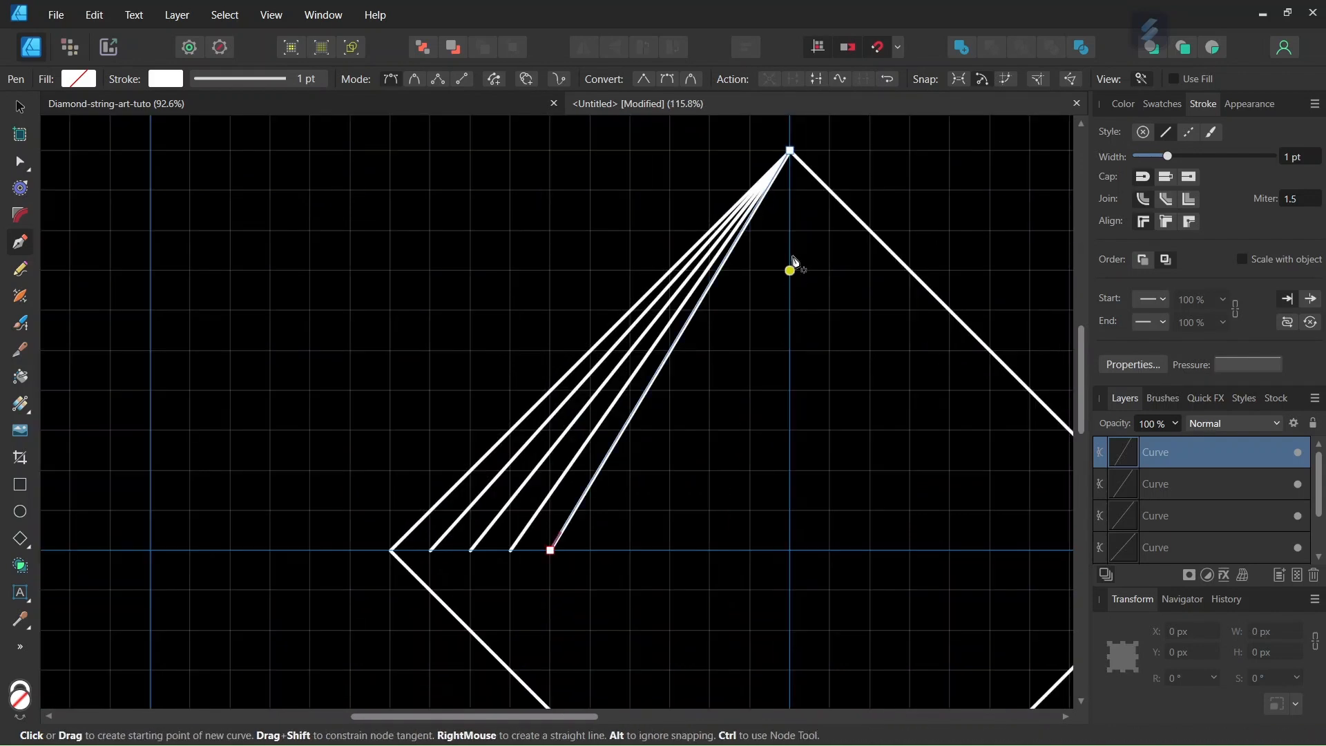
click(791, 151)
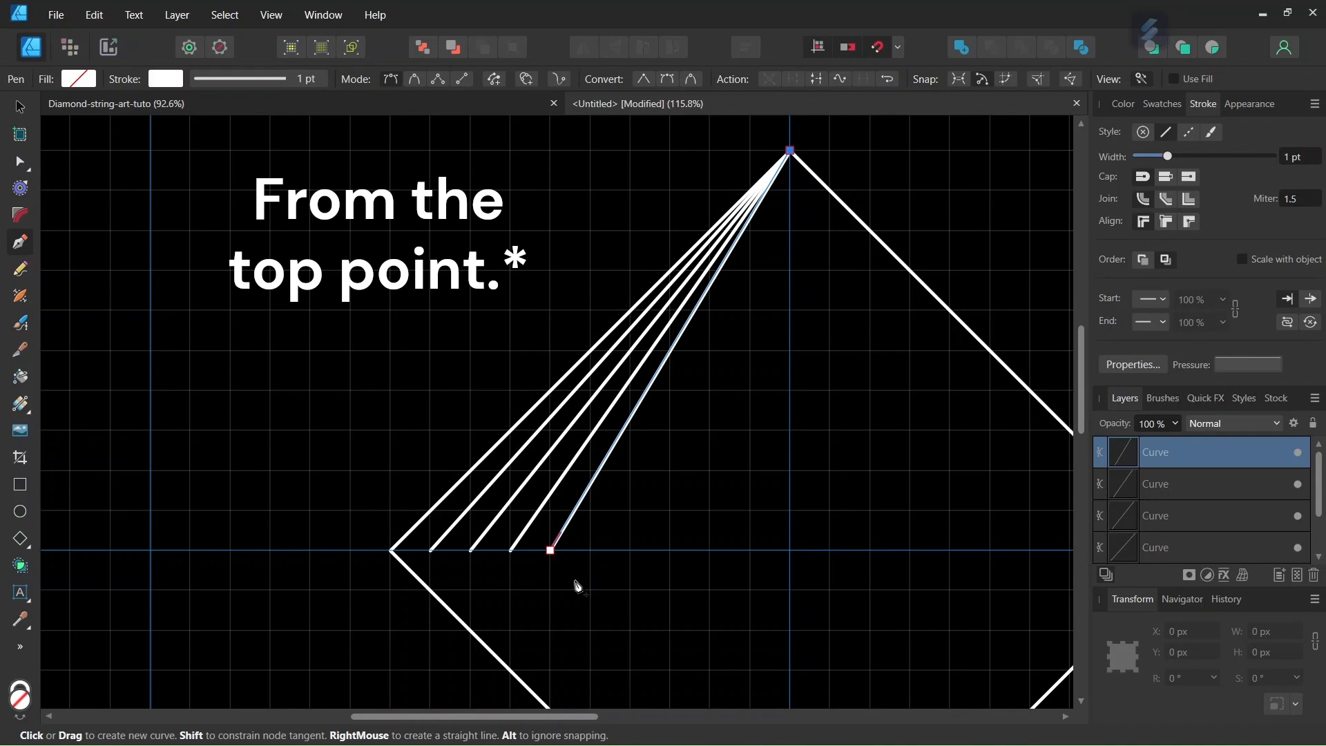
scroll(577, 581, up, 2)
click(599, 533)
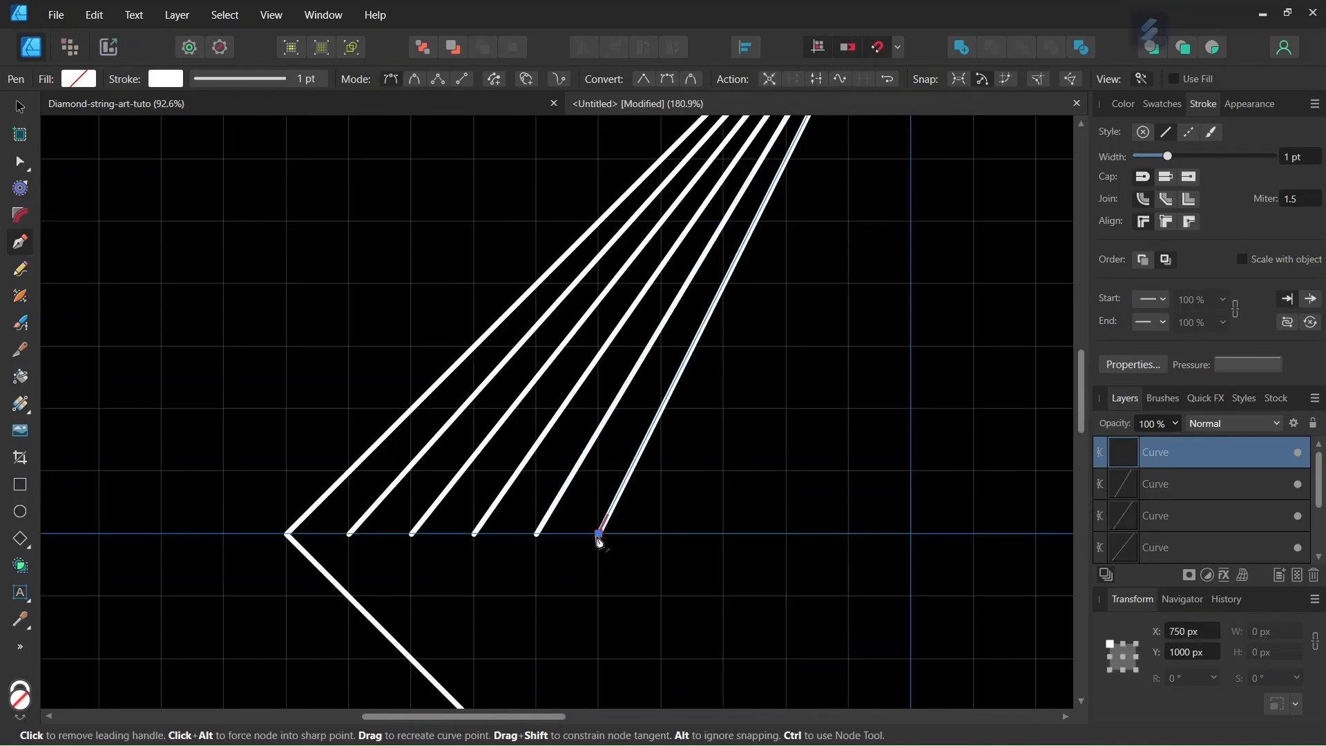
key(Escape)
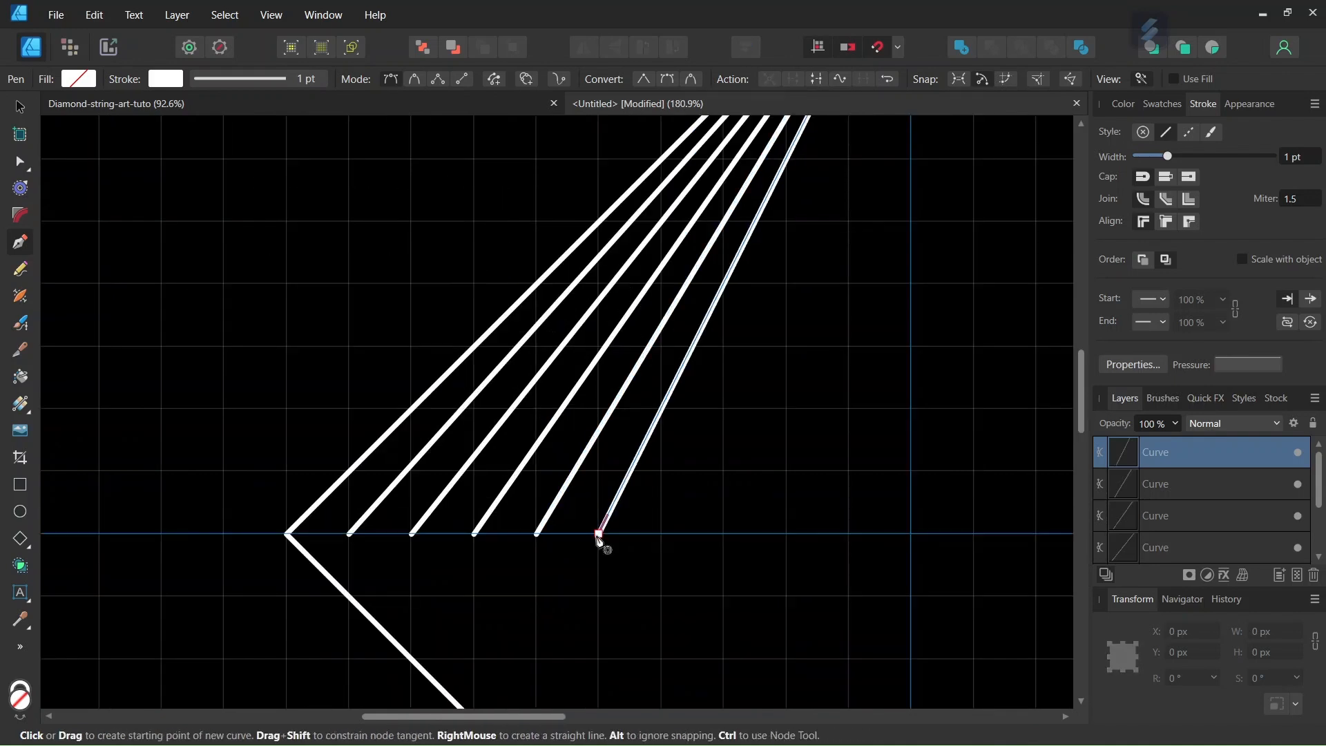
Select all five drawn lines with the Move tool, leaving out the diamond and rectangle, and group them
click(21, 108)
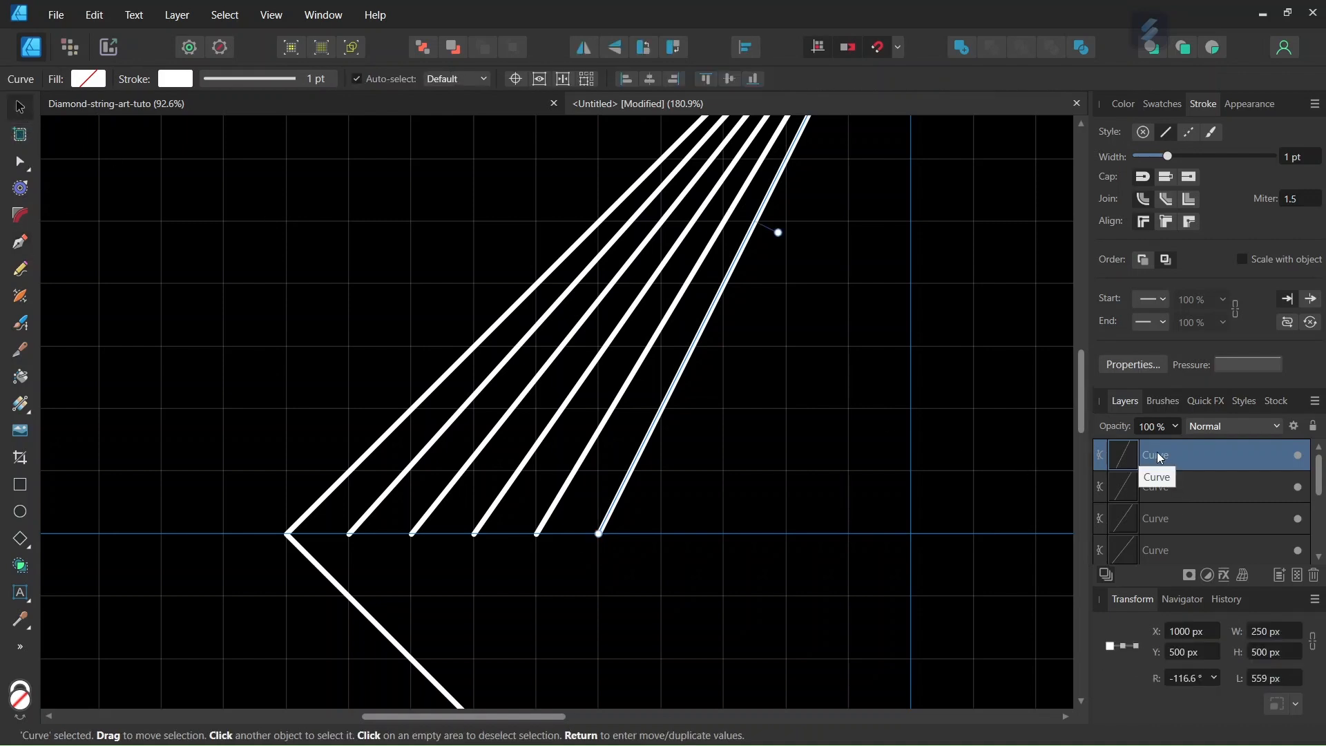
scroll(1166, 466, down, 2)
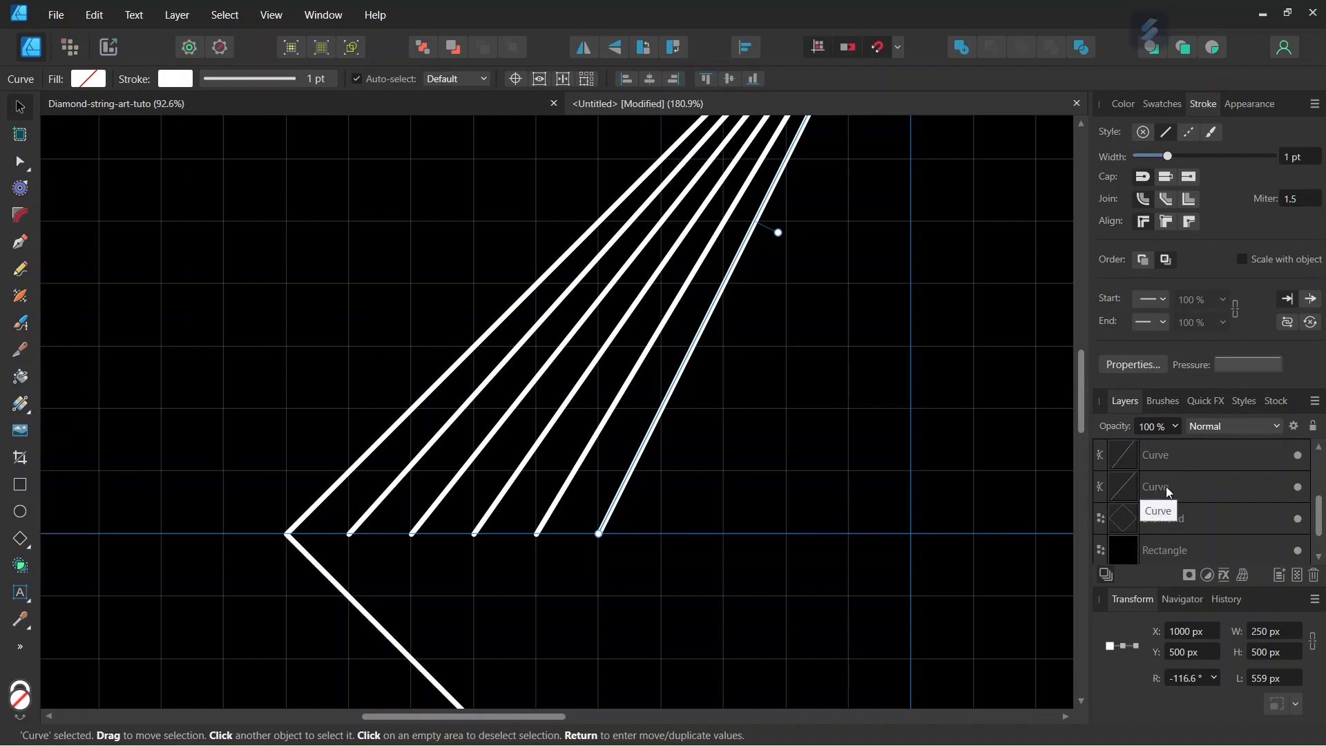
shift+click(1165, 486)
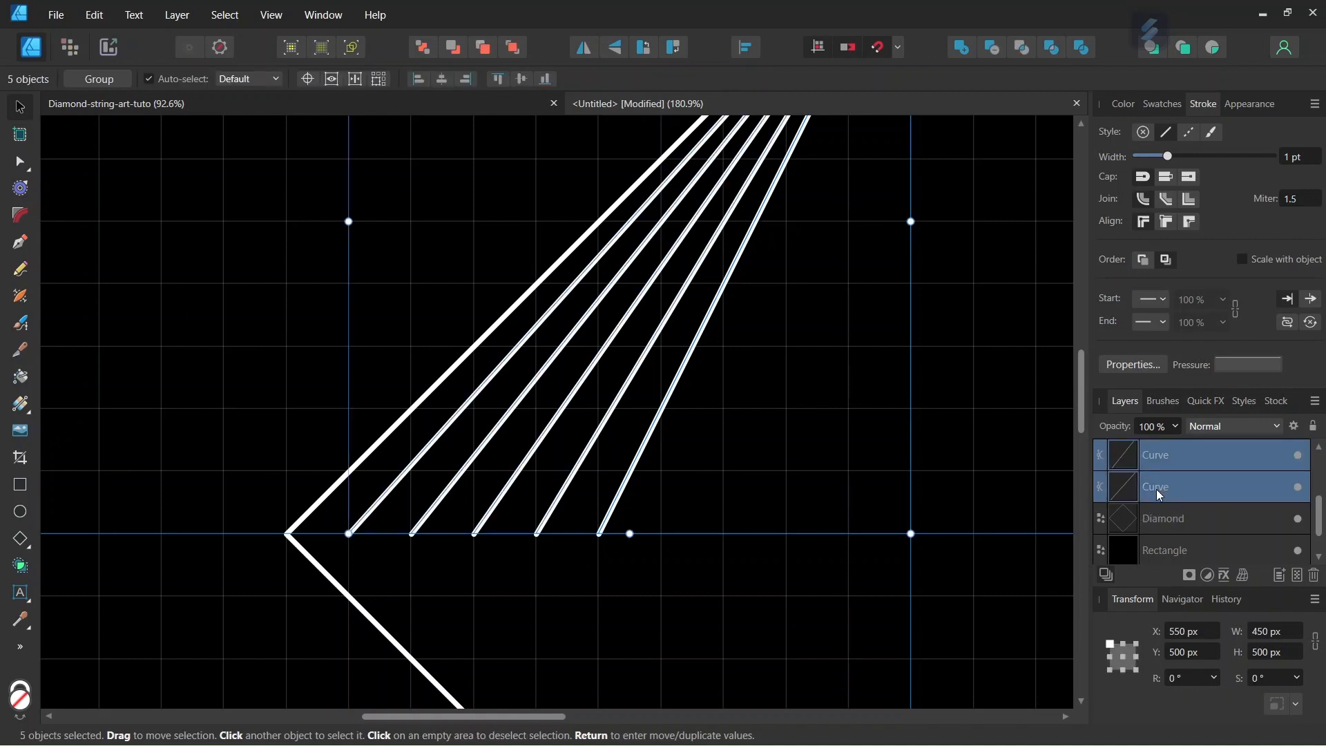
key(ctrl+g)
Hide the grid while keeping the guides displayed
scroll(803, 508, down, 3)
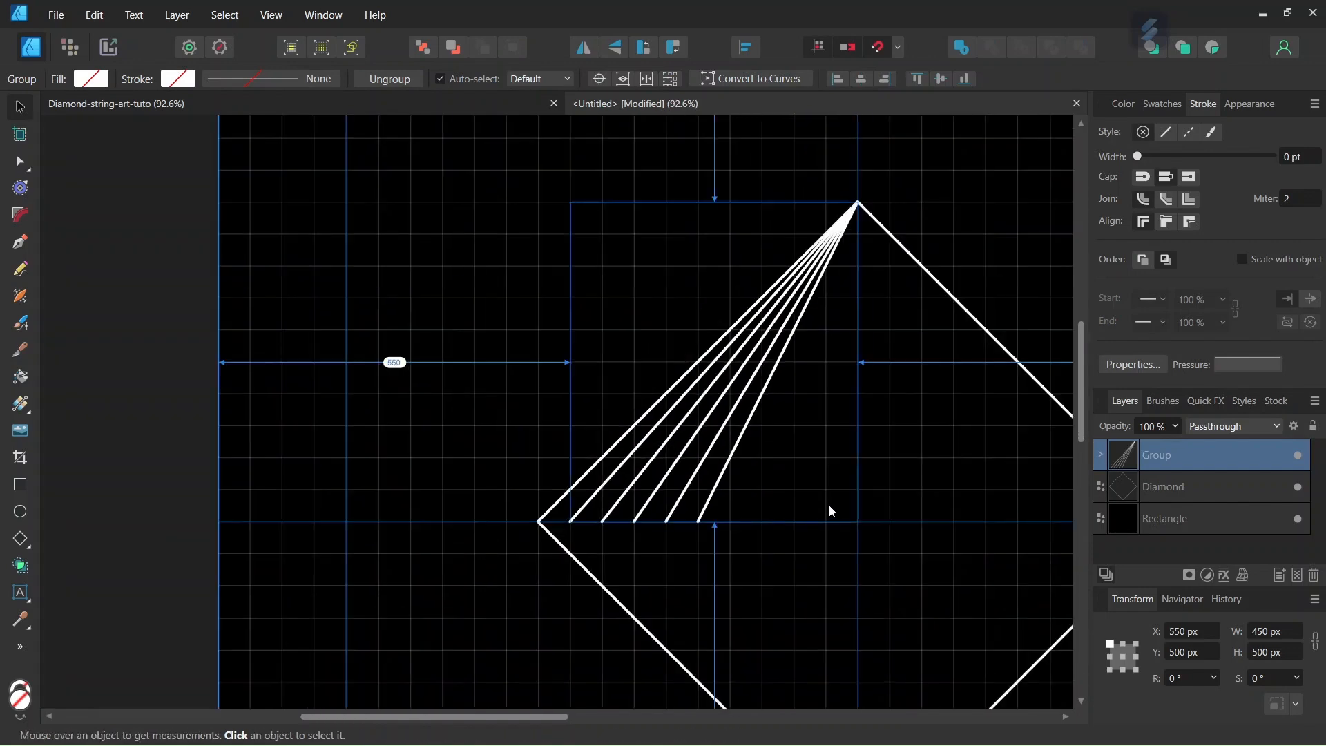
scroll(832, 511, down, 1)
click(271, 14)
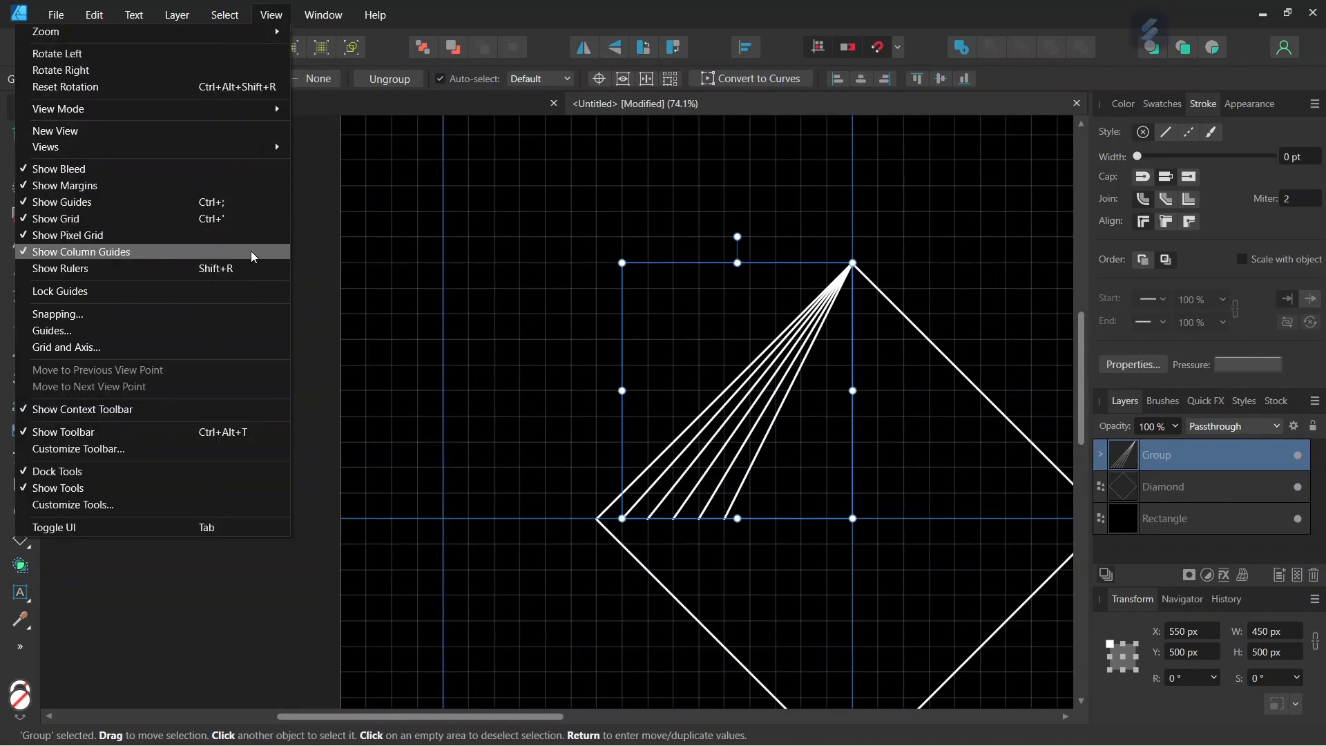
click(230, 218)
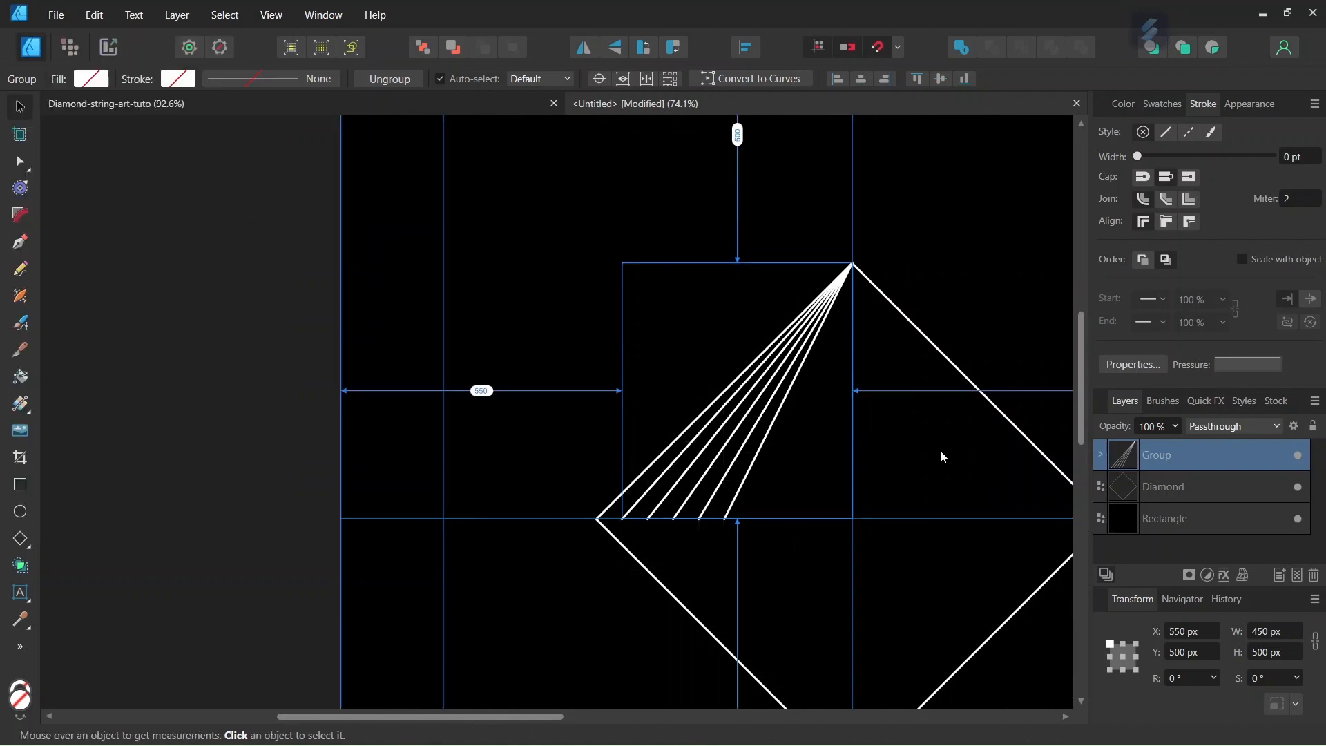
Mirror a duplicate of the line group horizontally onto the diamond's upper right half, with its lines meeting at the top point
key(ctrl+j)
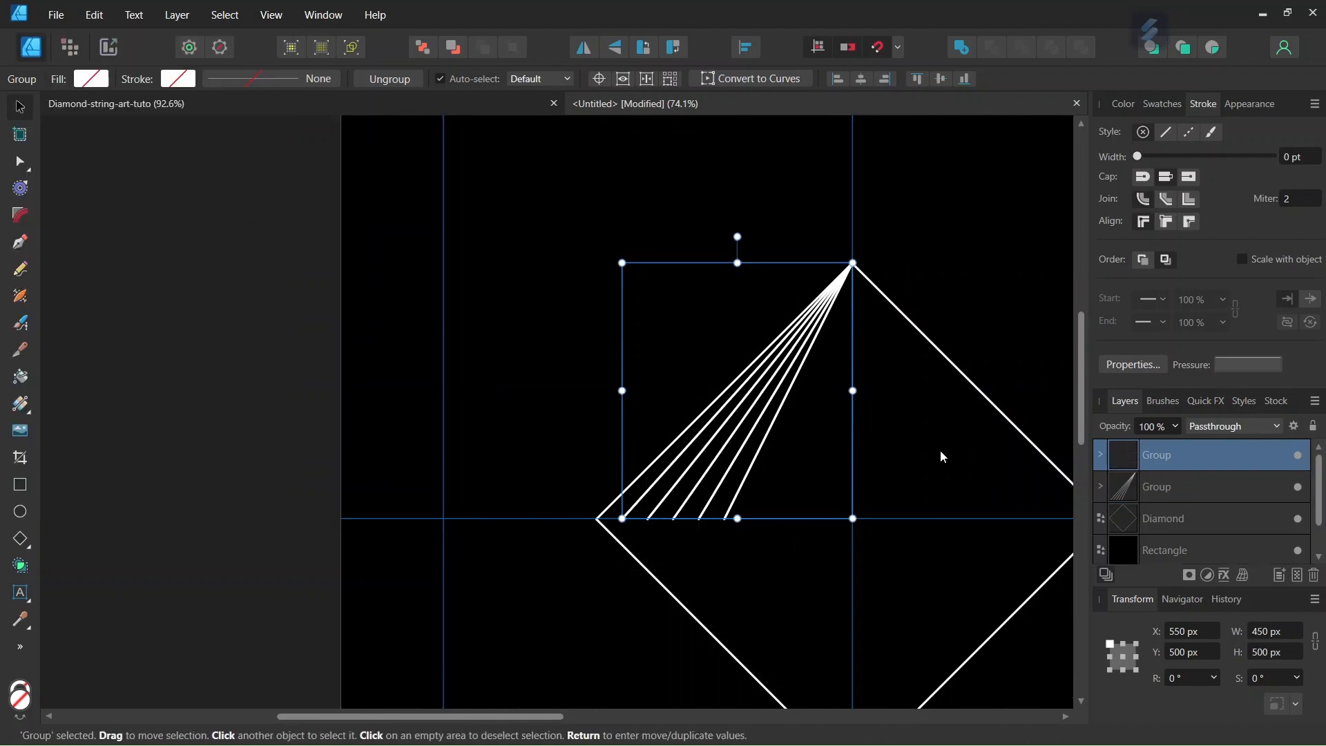
drag(470, 723, 583, 723)
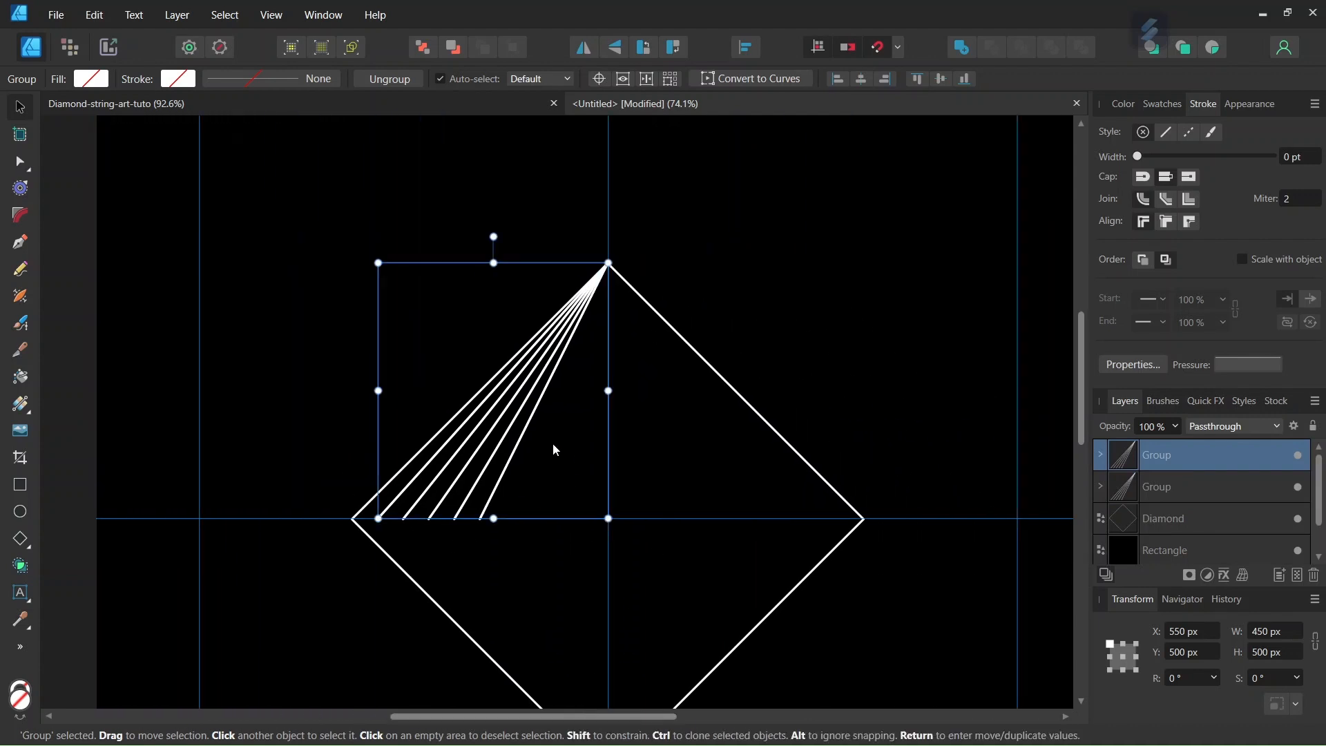
click(585, 50)
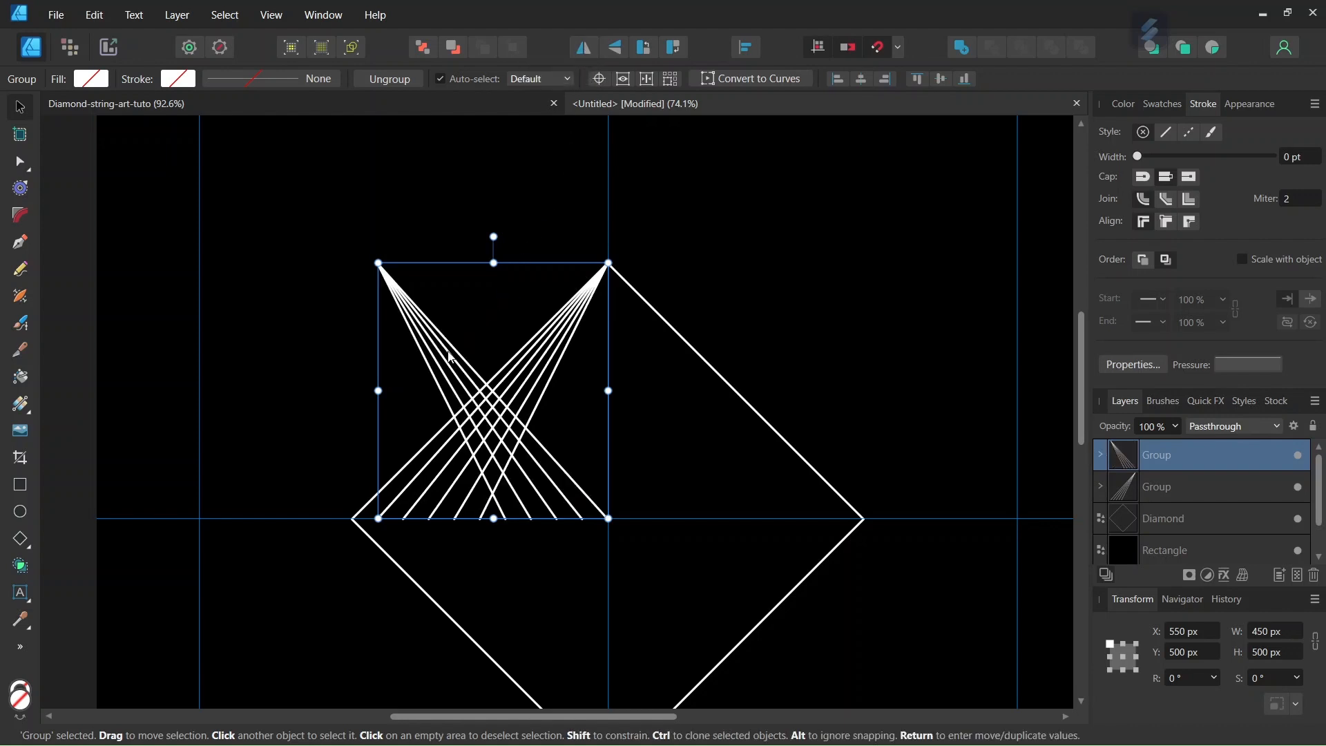
drag(454, 357, 706, 337)
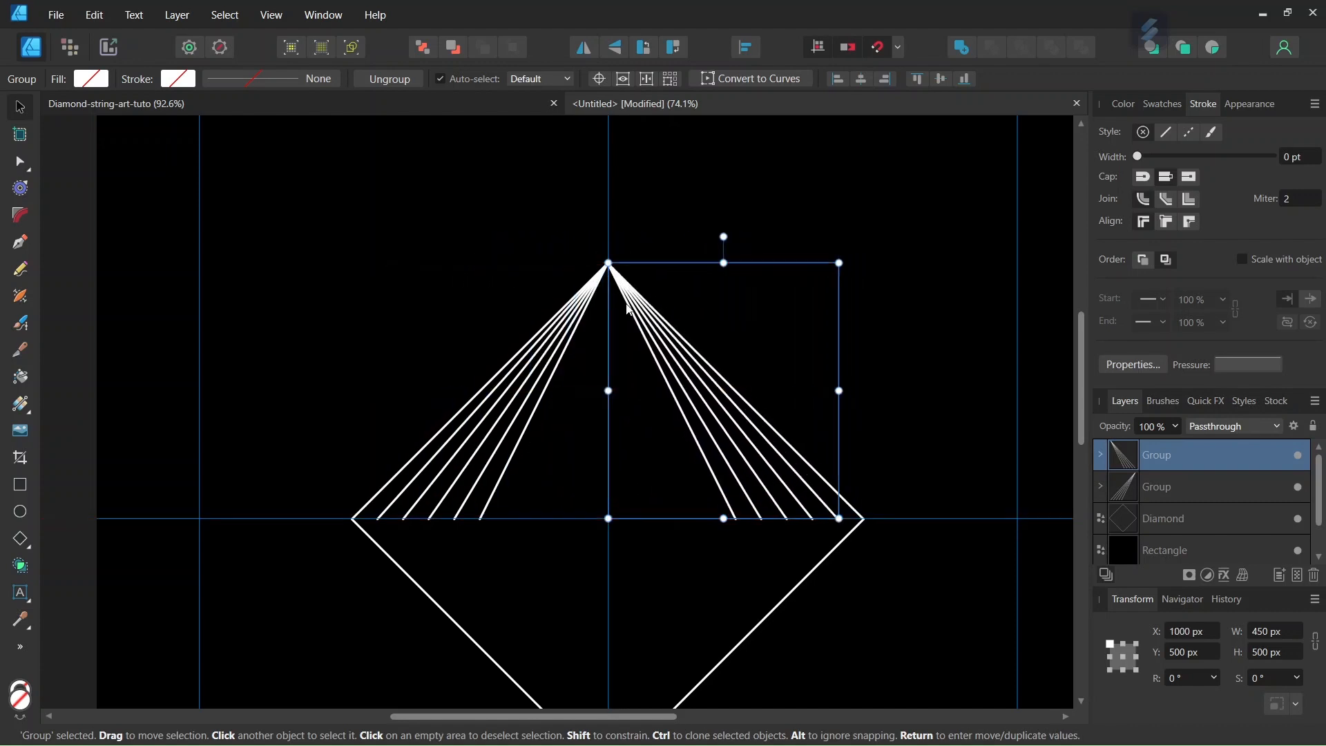
scroll(621, 290, up, 3)
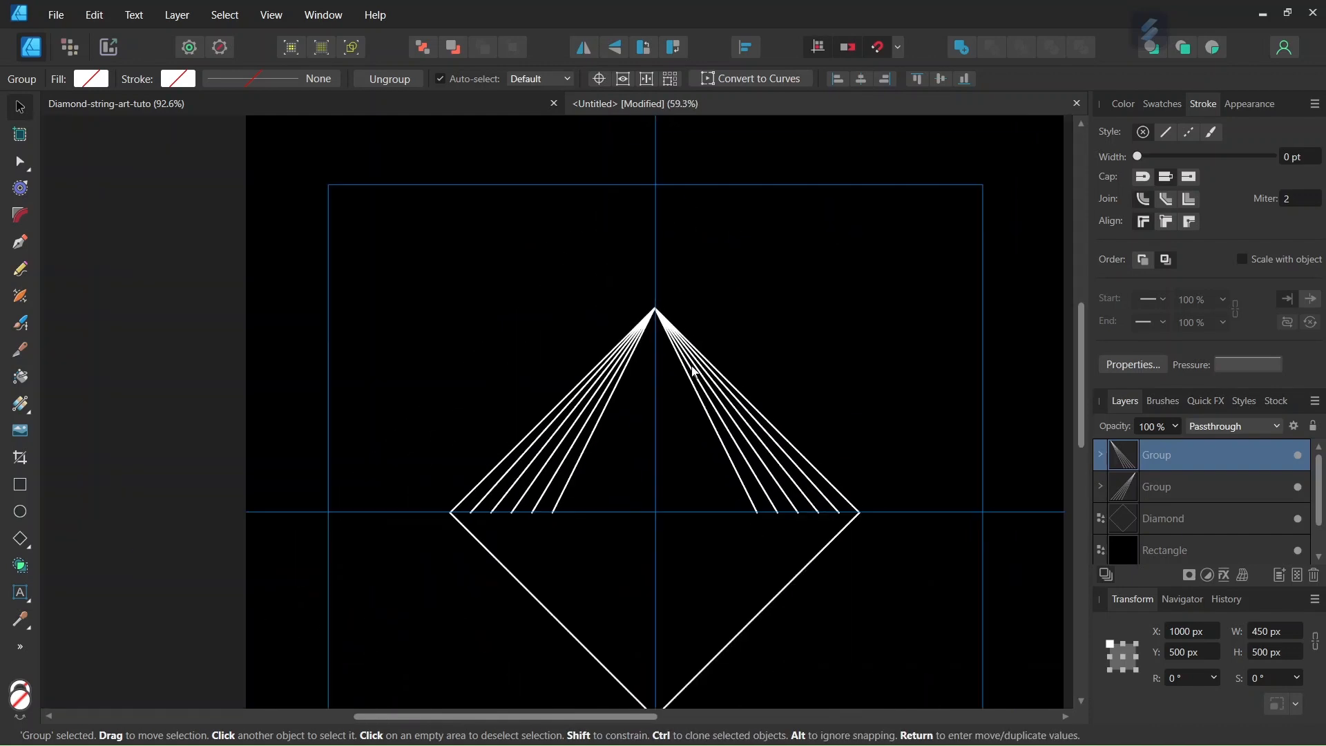
scroll(693, 358, down, 3)
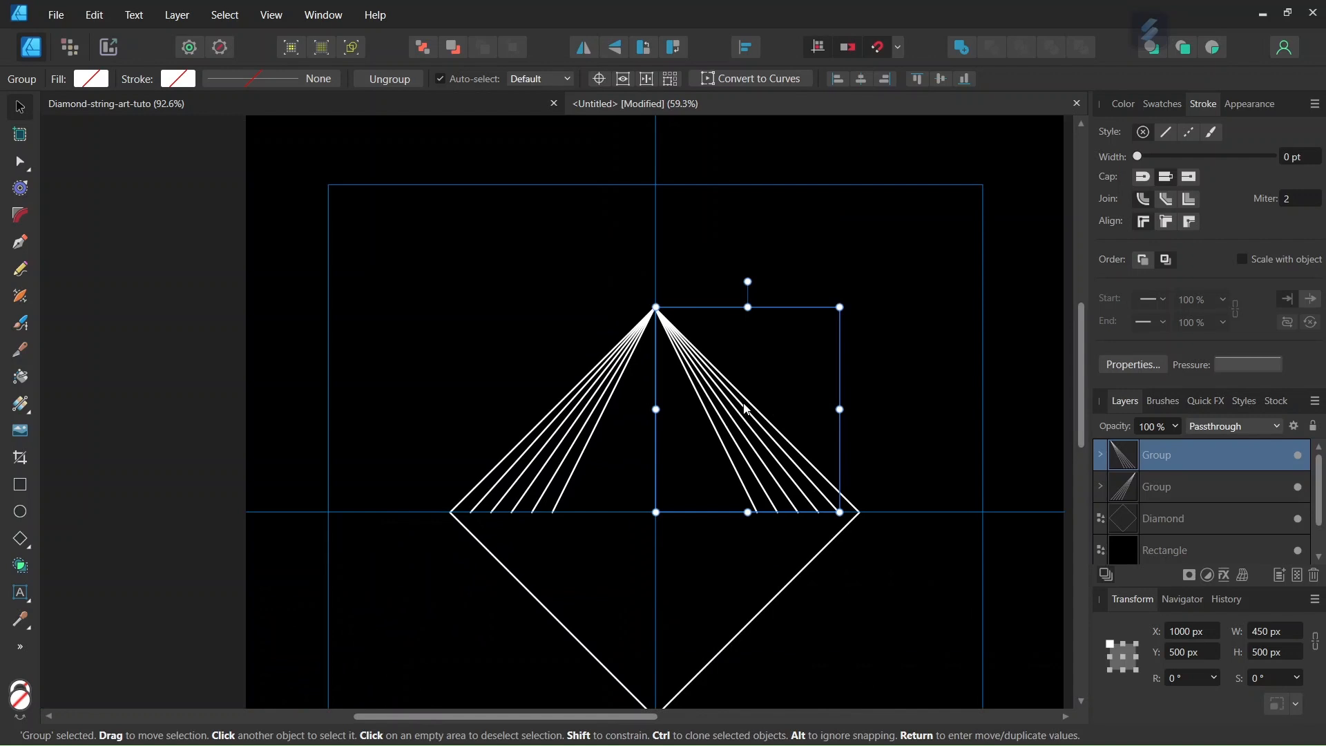
Group the original and mirrored line groups in the diamond's upper half together
shift+click(601, 421)
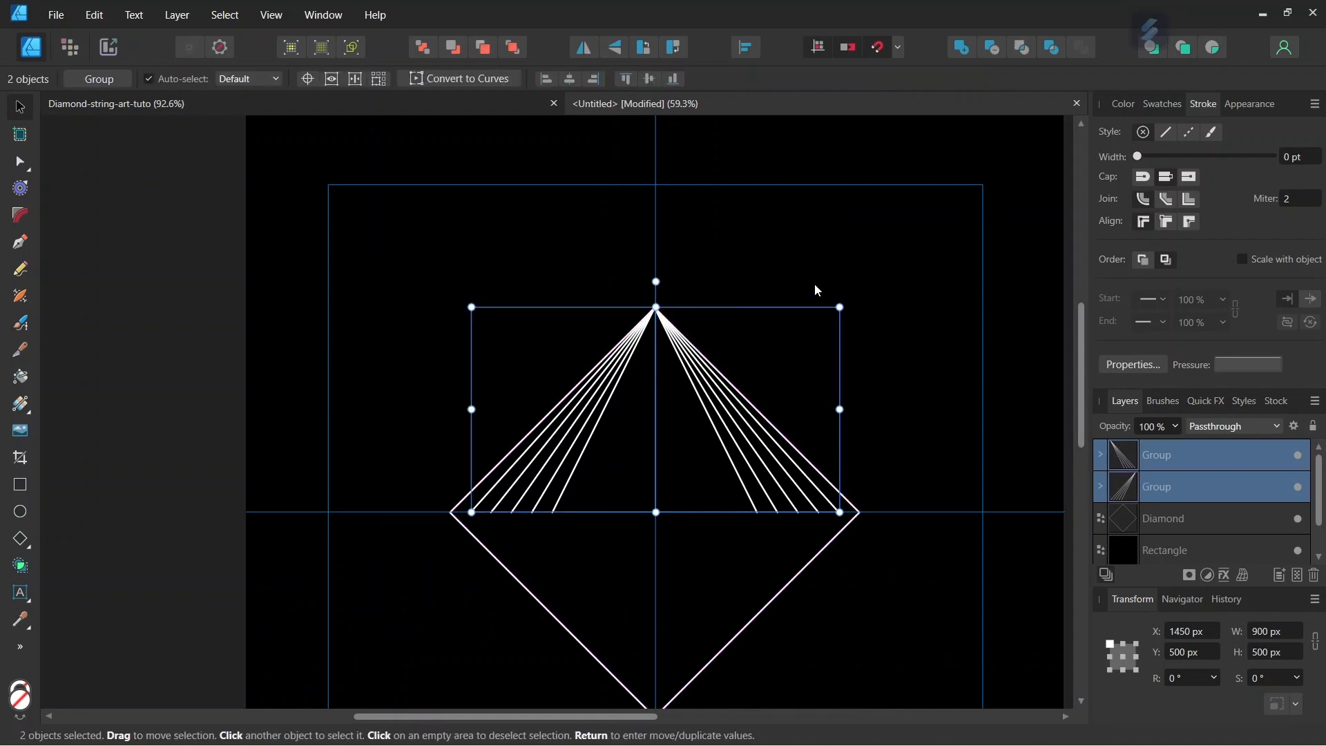
key(ctrl+g)
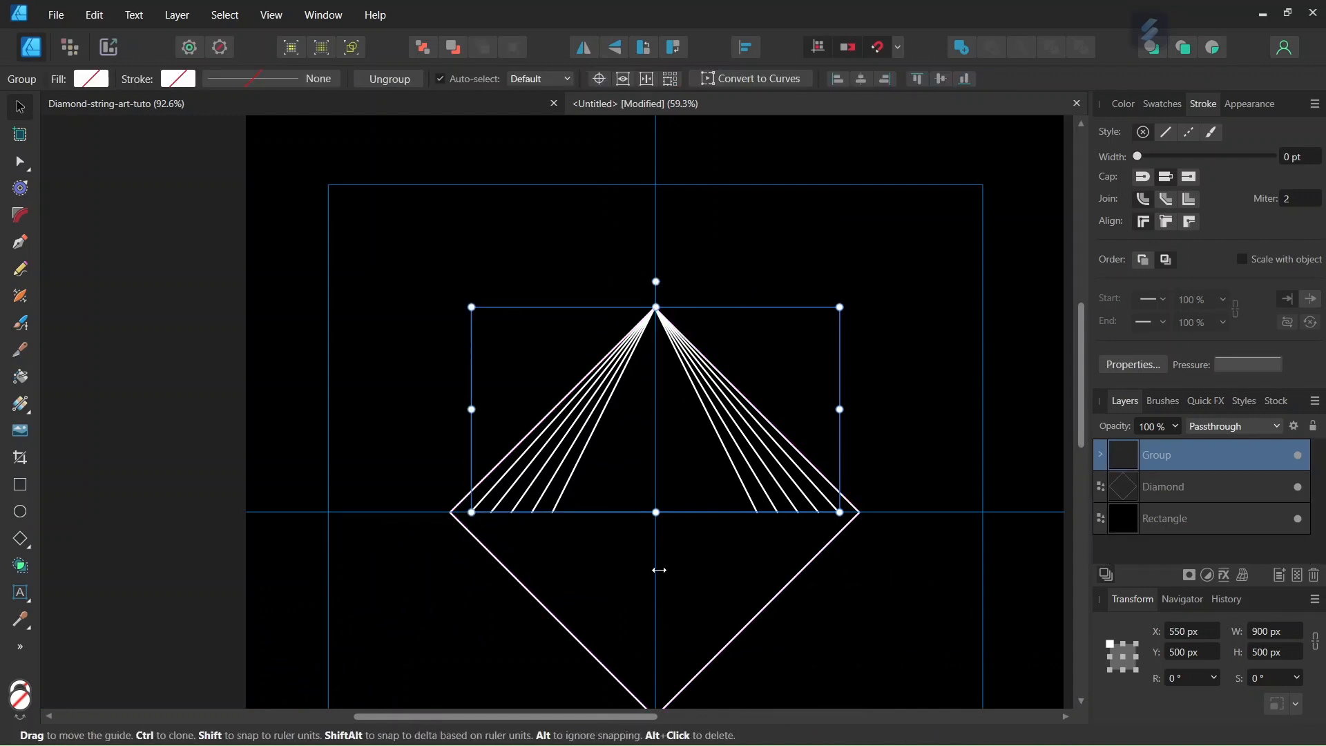
key(alt)
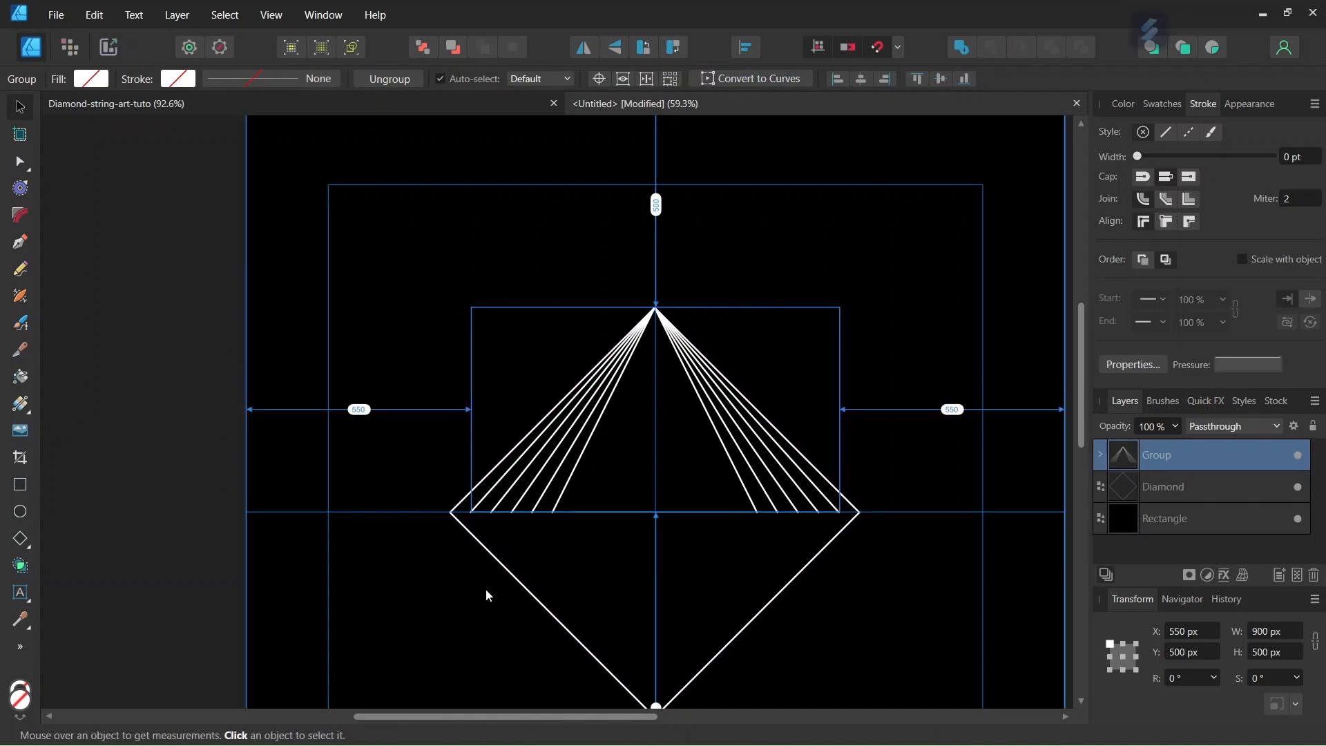
Mirror a duplicate of the upper line group vertically onto the diamond's lower half and group both halves
key(ctrl+j)
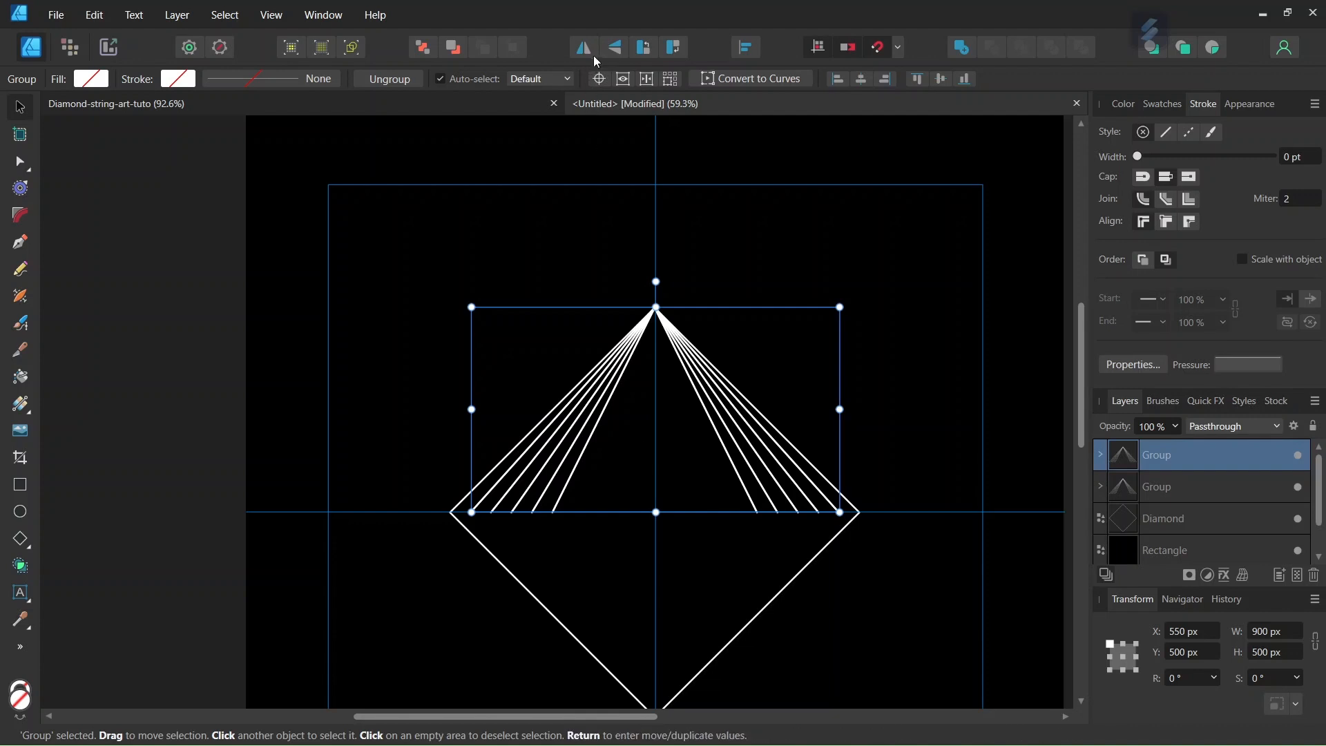
click(617, 47)
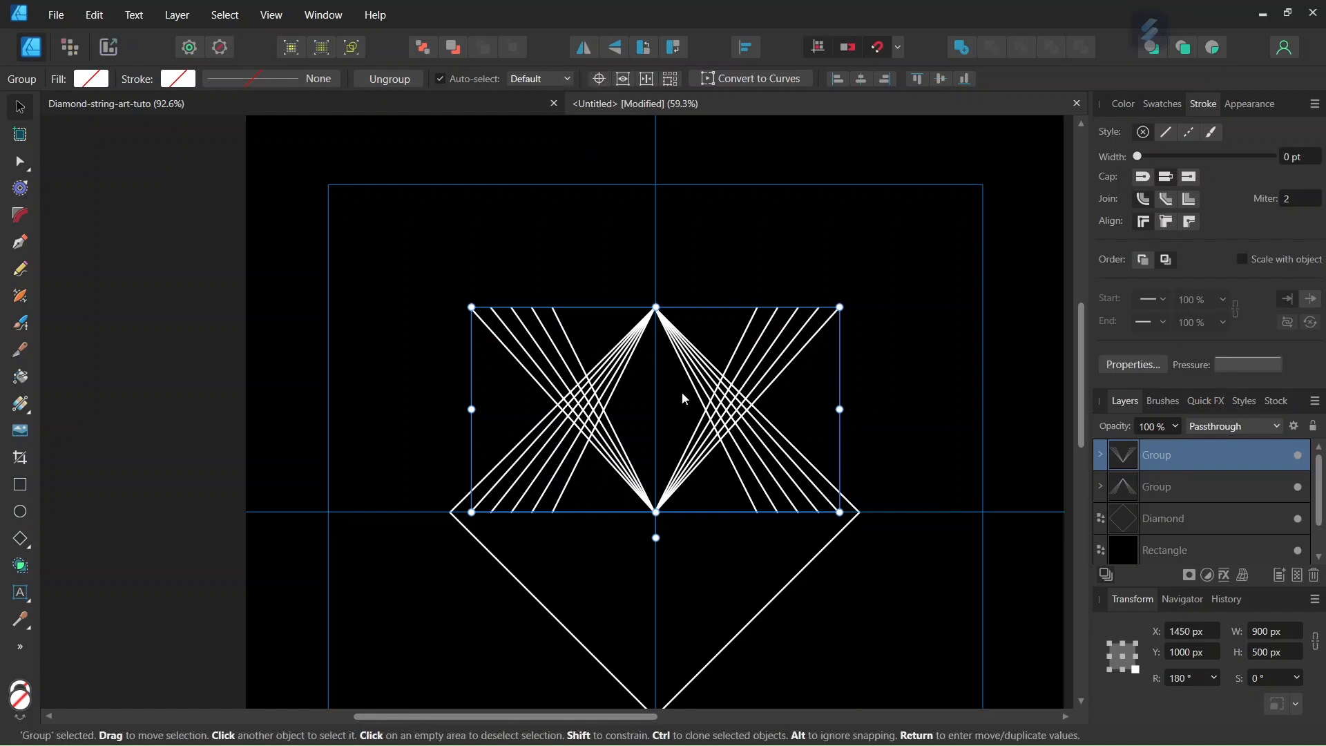
drag(684, 392, 701, 559)
scroll(699, 559, up, 3)
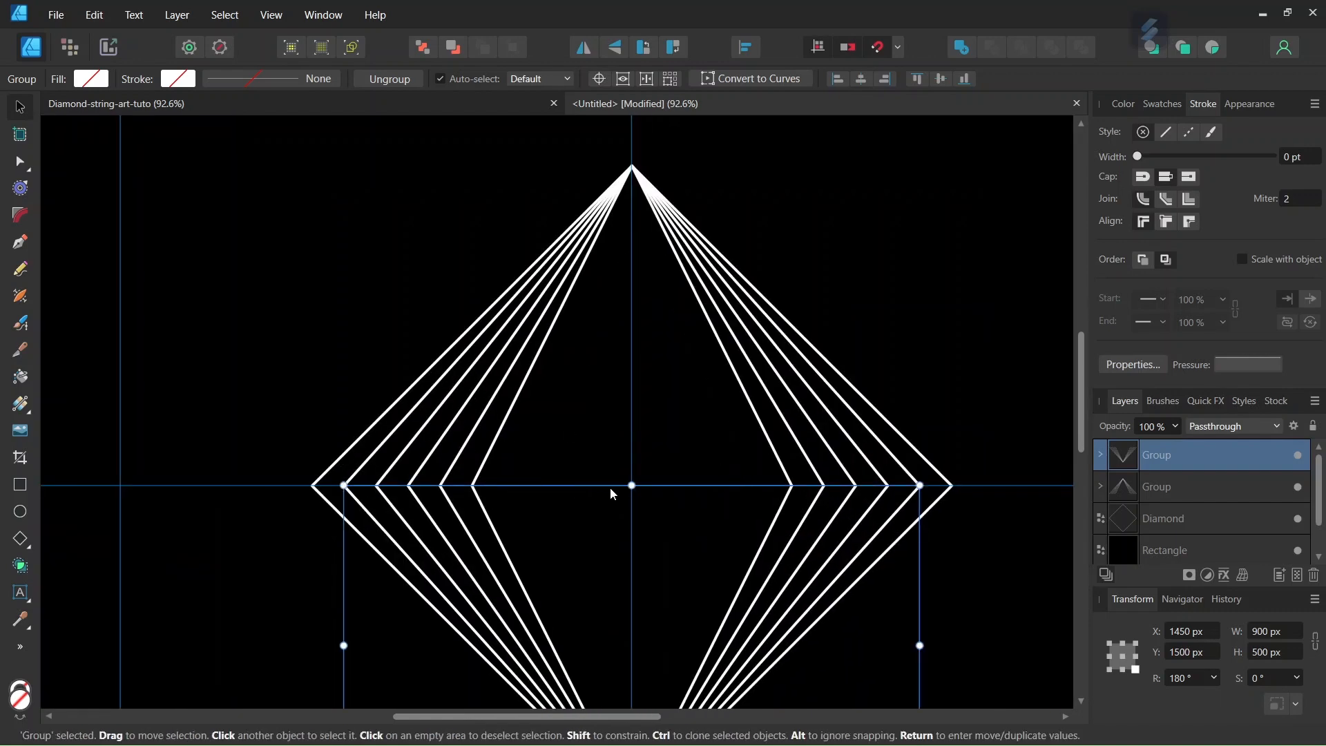
scroll(669, 526, down, 3)
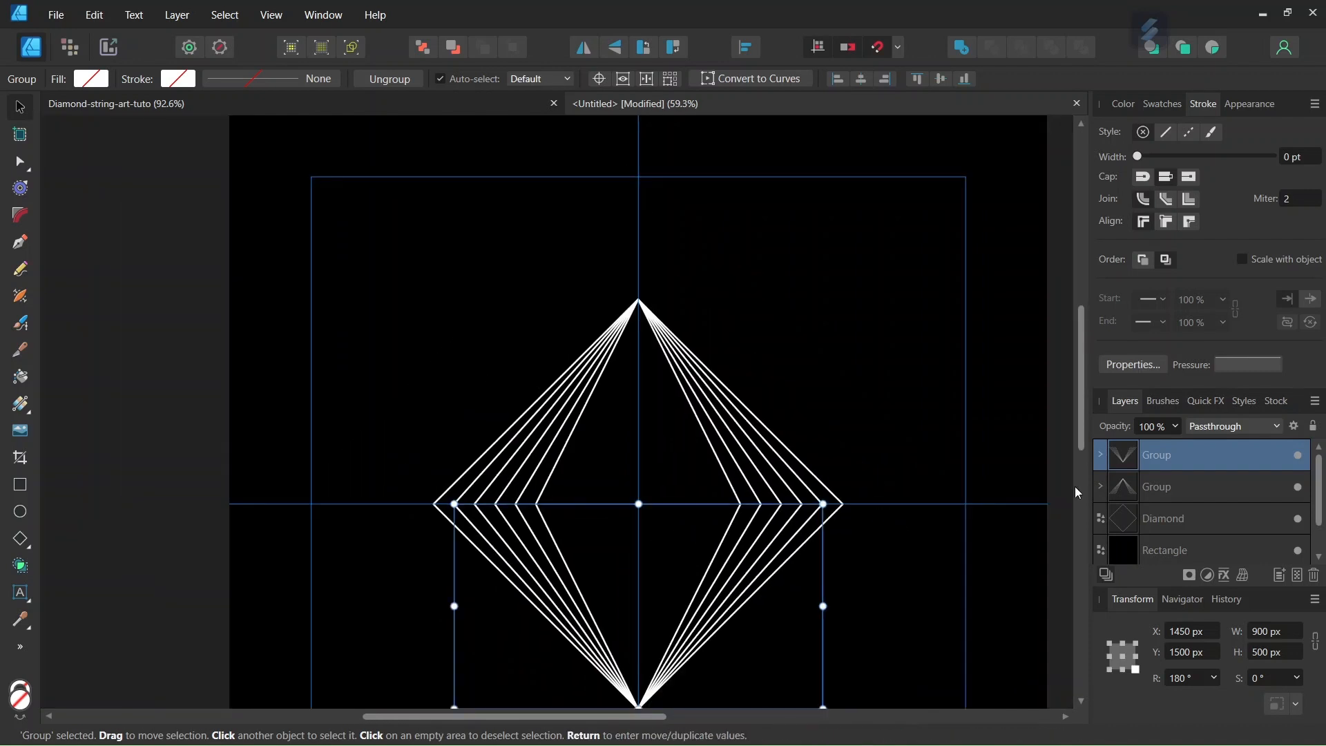
shift+click(1164, 495)
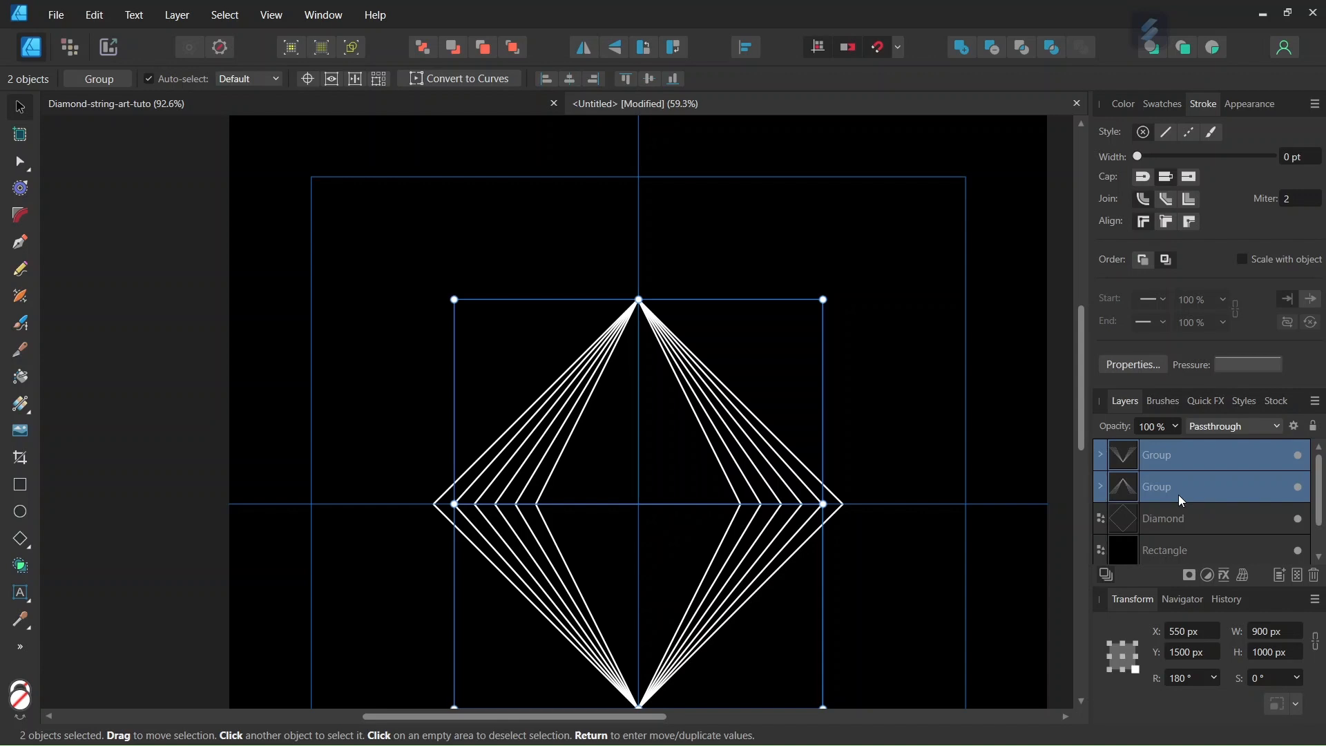
key(ctrl+g)
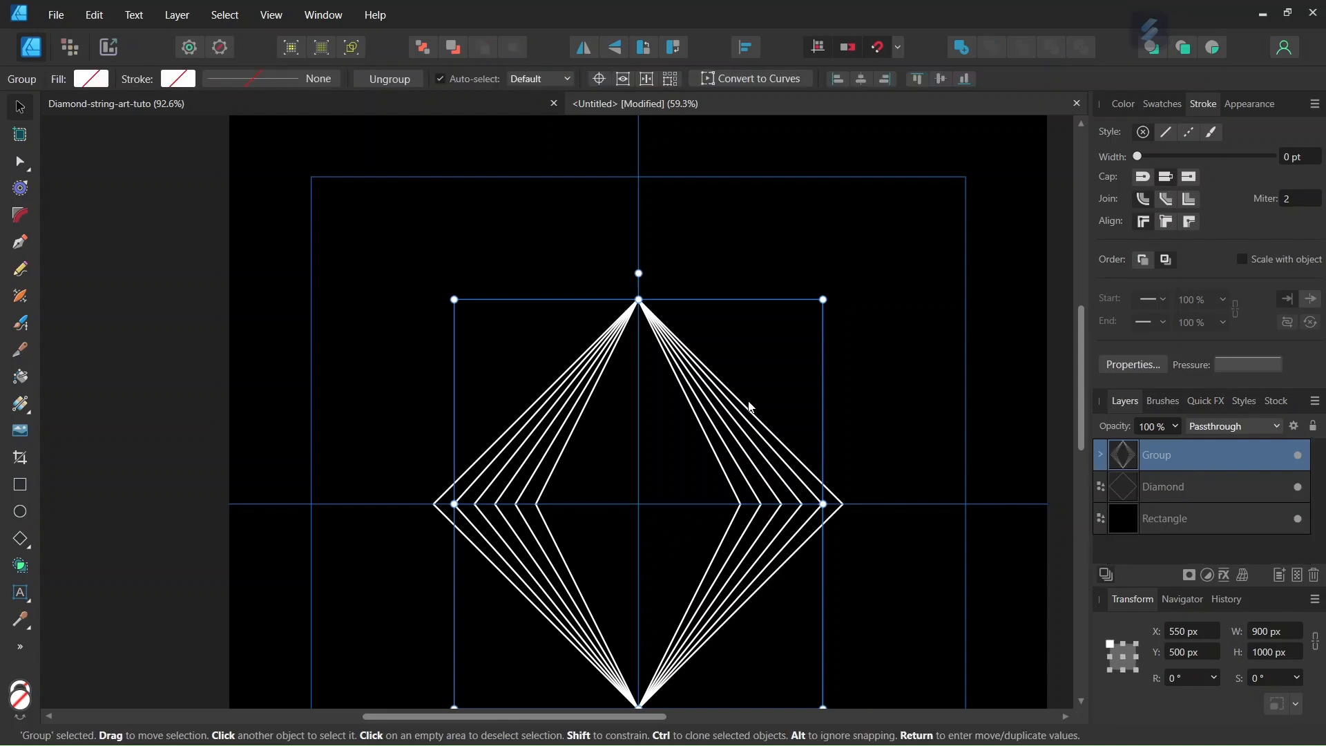
Duplicate the combined line group and rotate the copy 90° around a transform origin at the diamond's centre
key(ctrl+j)
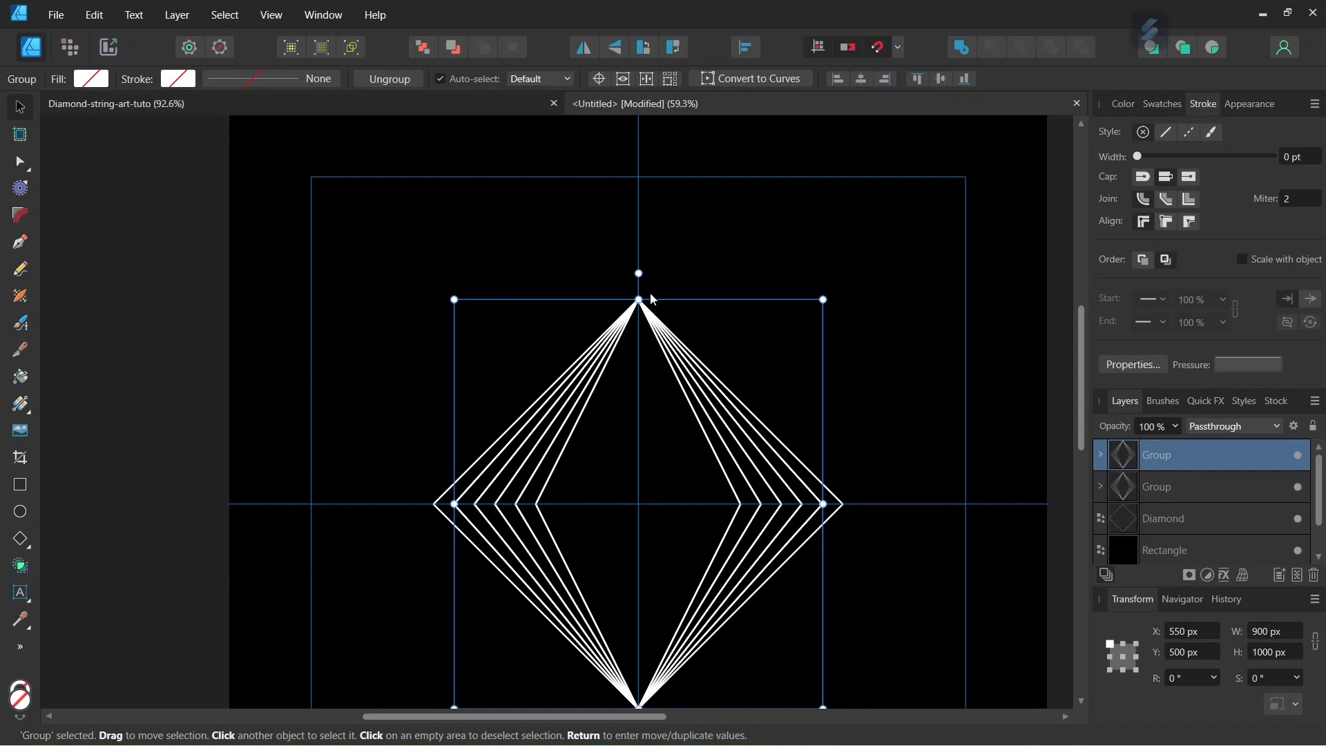
click(599, 80)
click(1199, 680)
double_click(1199, 679)
text(9)
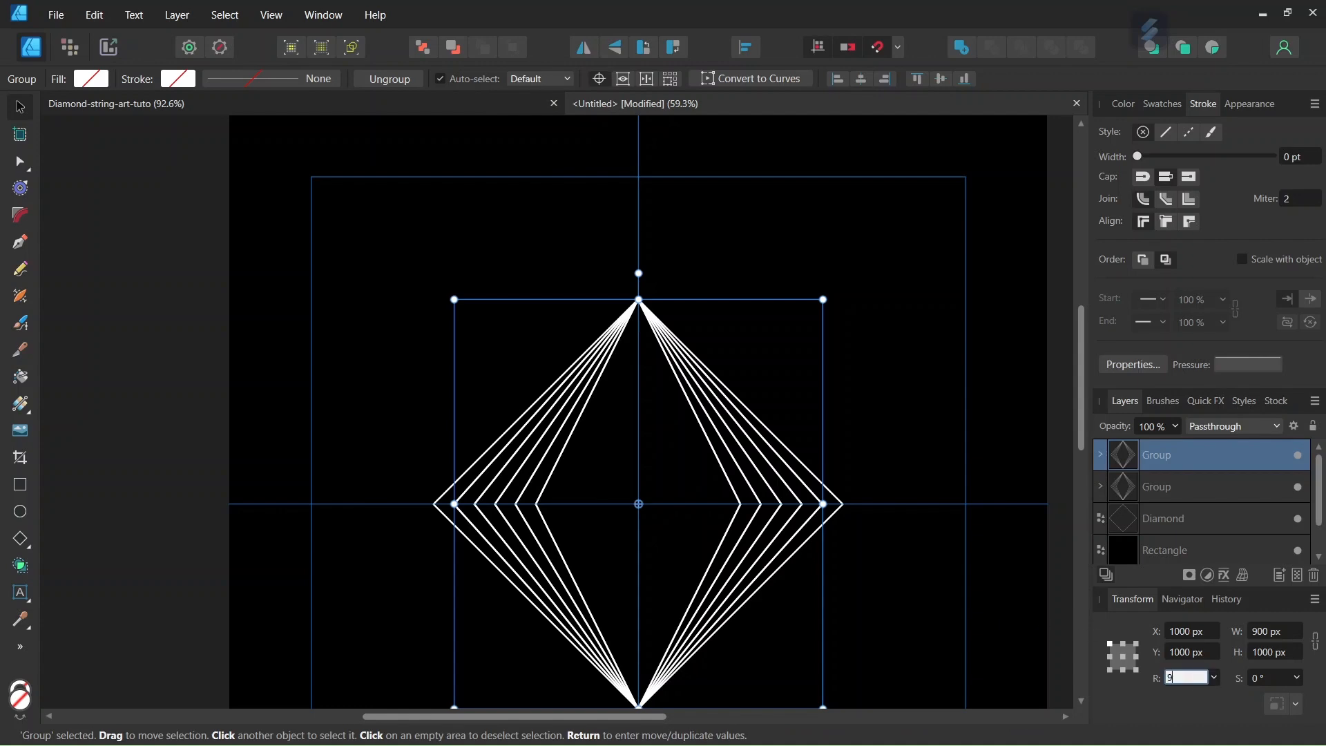
text(0)
key(Return)
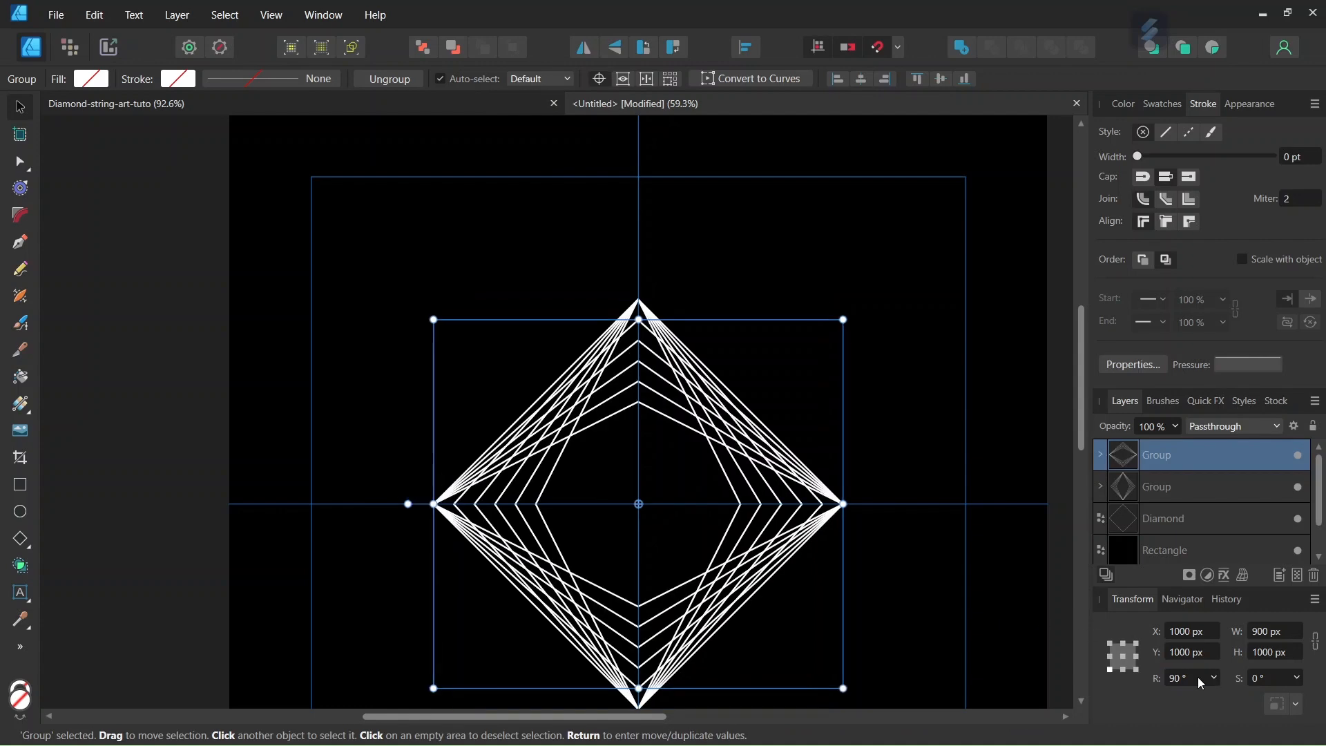
Deselect the rotated group and examine the overlapping lines along the diamond's corners and edges
scroll(665, 513, up, 1)
scroll(648, 527, up, 1)
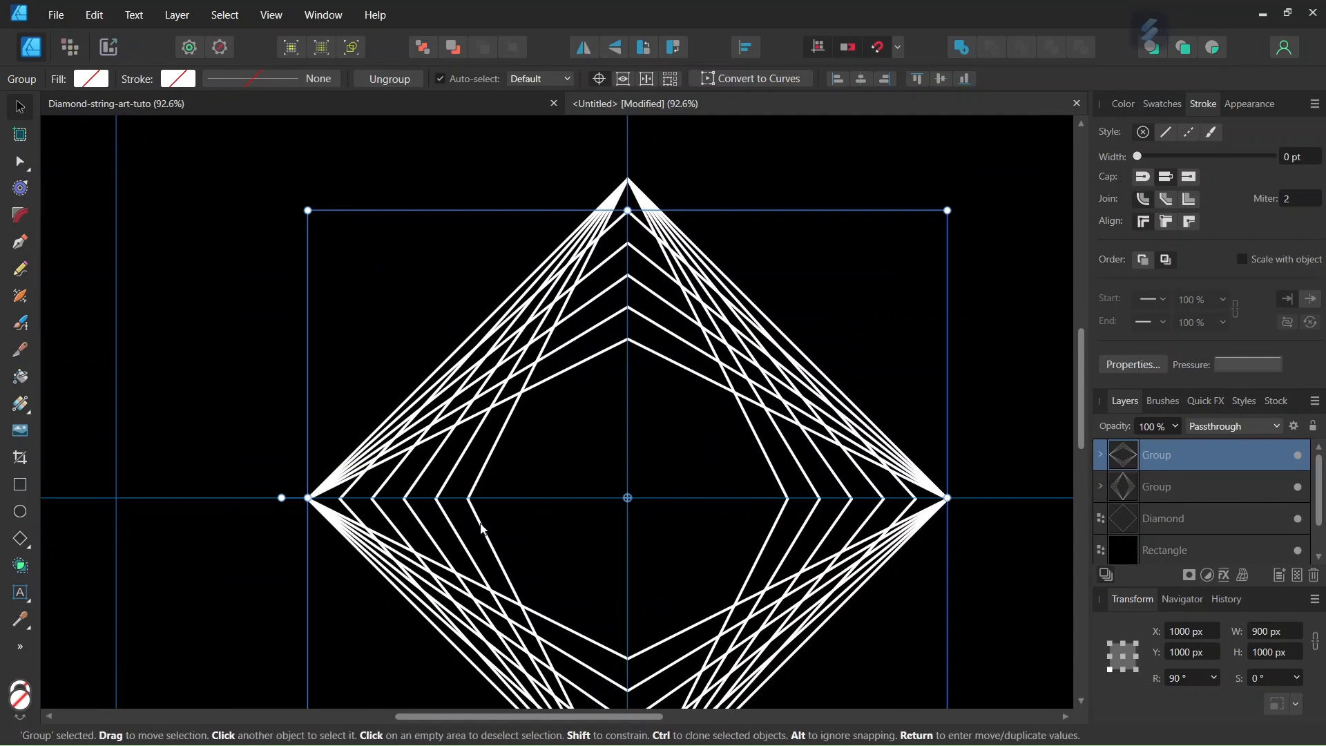
scroll(652, 604, down, 1)
scroll(653, 606, down, 1)
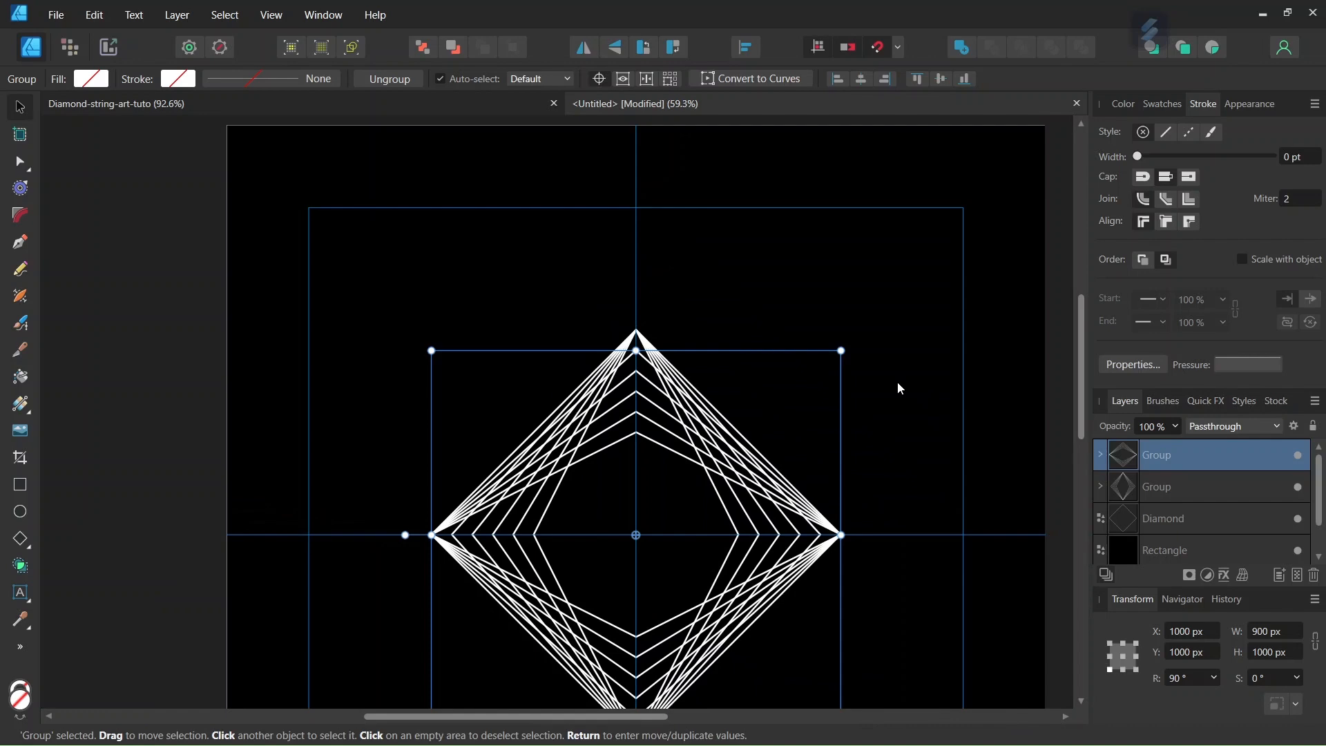
click(774, 417)
scroll(760, 424, up, 1)
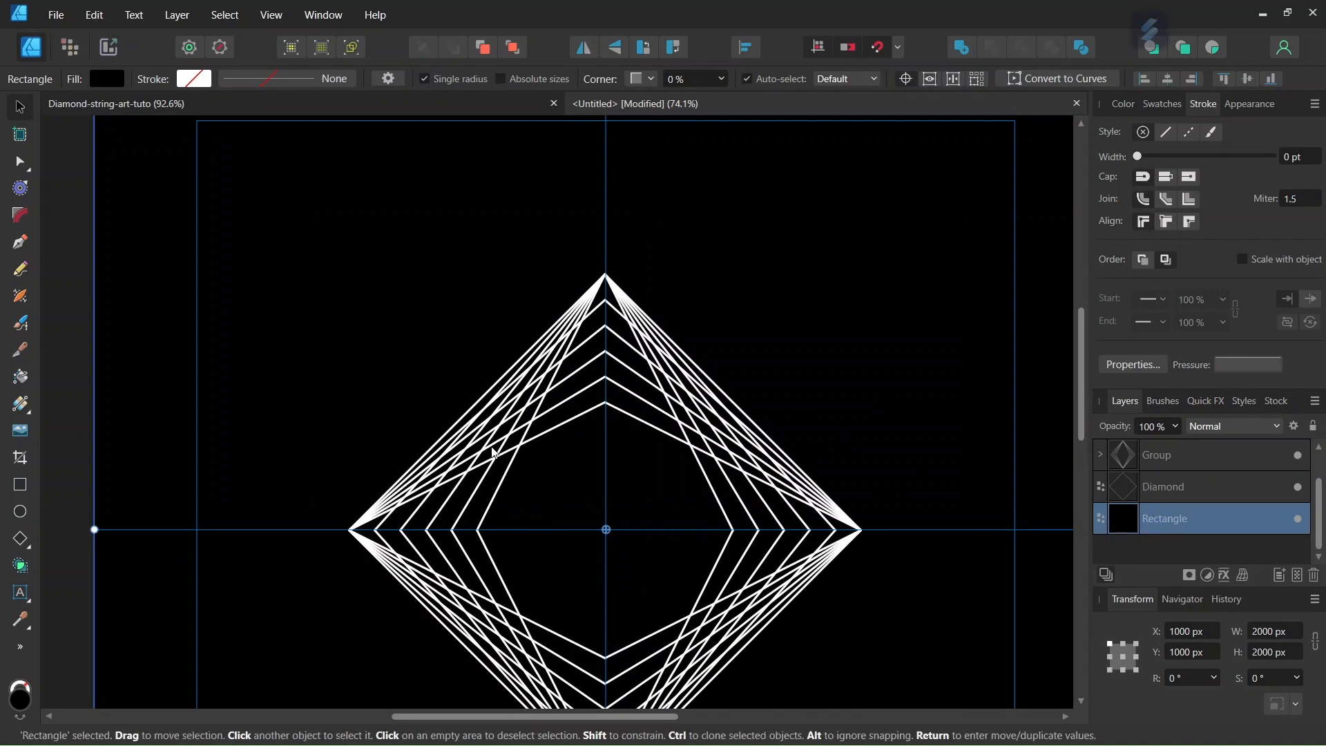
scroll(495, 453, down, 1)
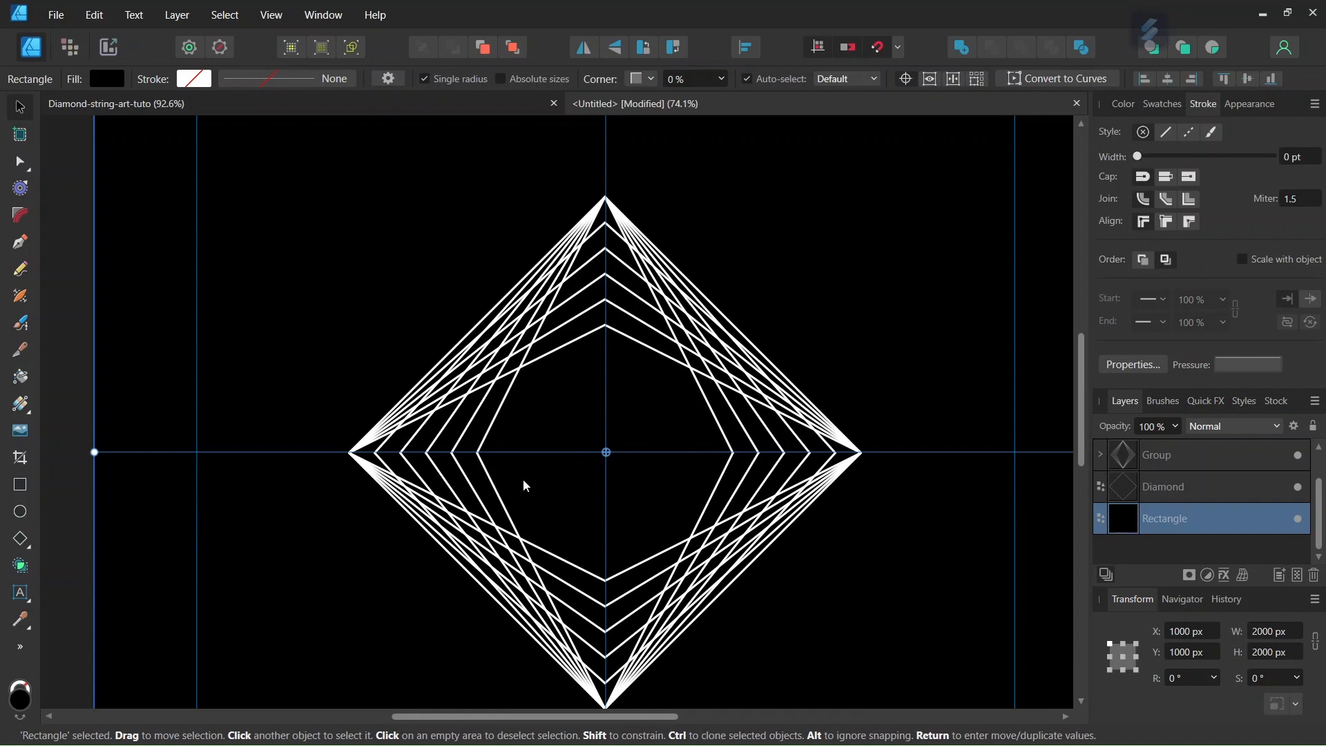